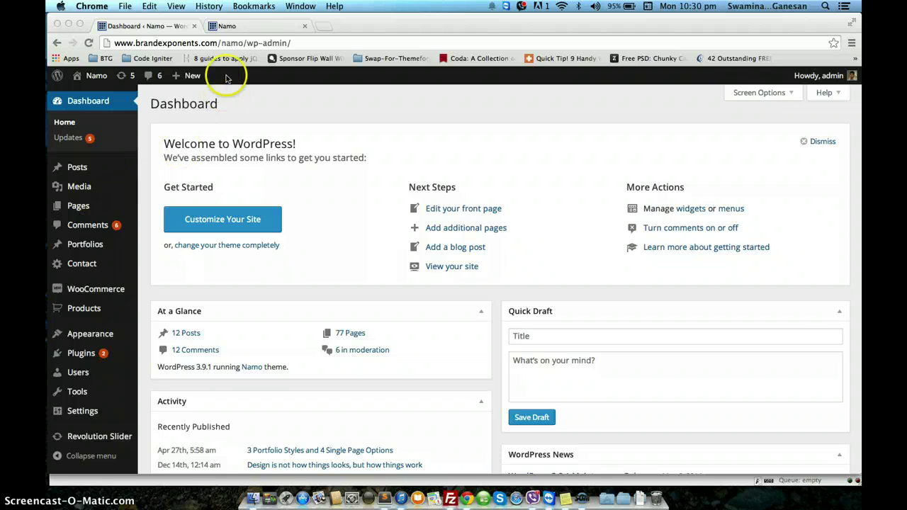
Open the Namo site's Portfolio > Full Width > Masonry 3 Column demo
click(236, 29)
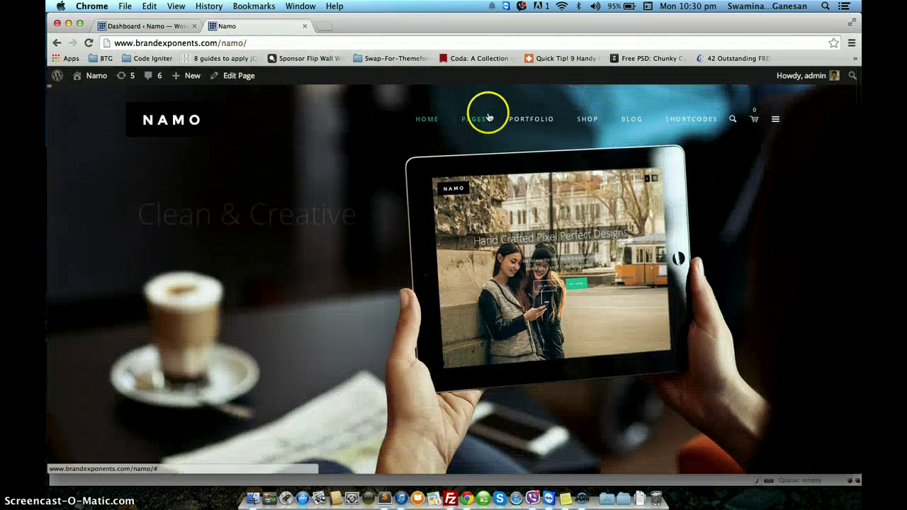
mouse_move(528, 124)
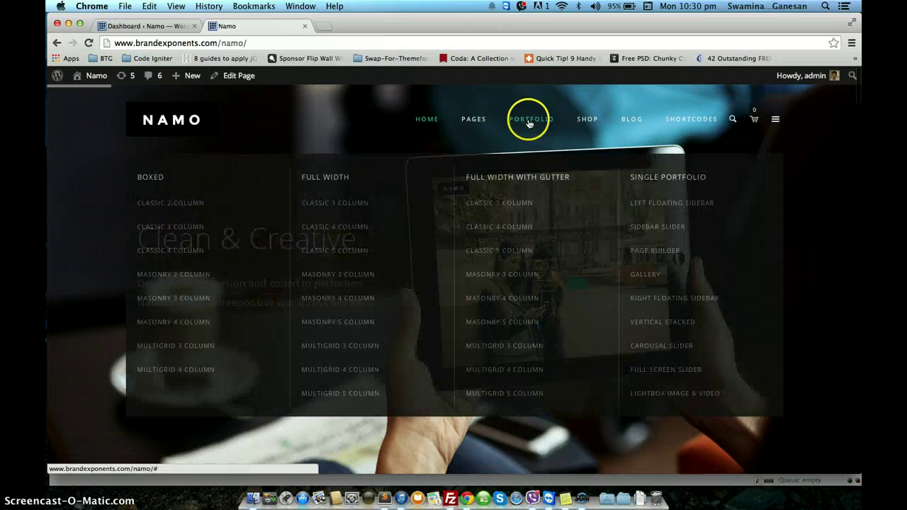
click(339, 277)
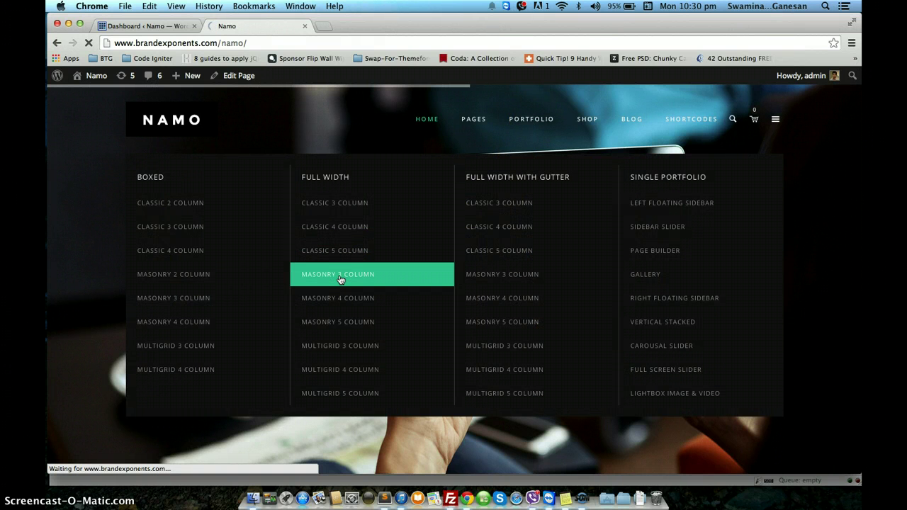
Browse the masonry demo grid, then return to the WordPress Dashboard
click(162, 29)
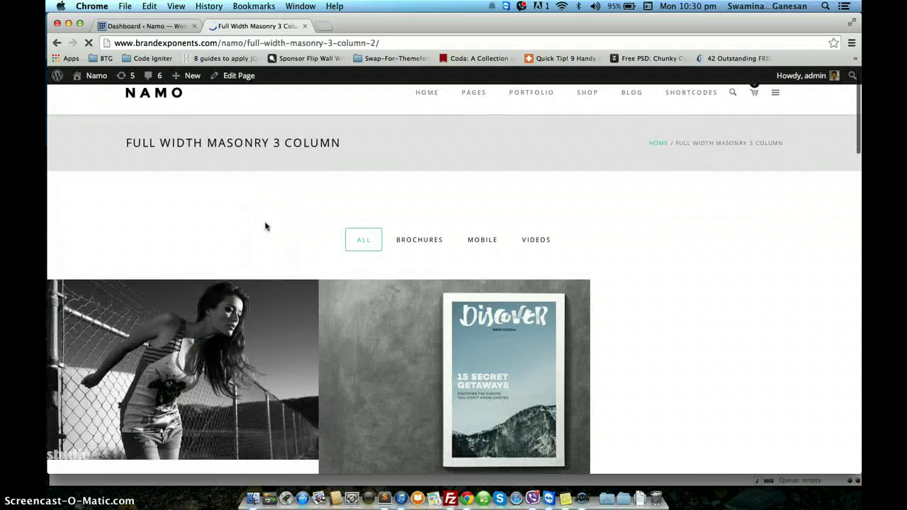
scroll(265, 226, down, 3)
click(347, 254)
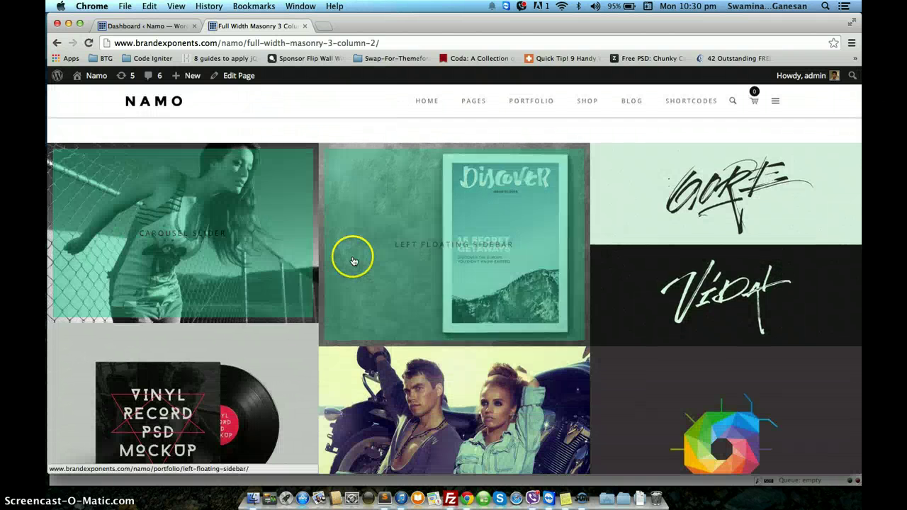
scroll(346, 257, up, 3)
scroll(345, 257, down, 5)
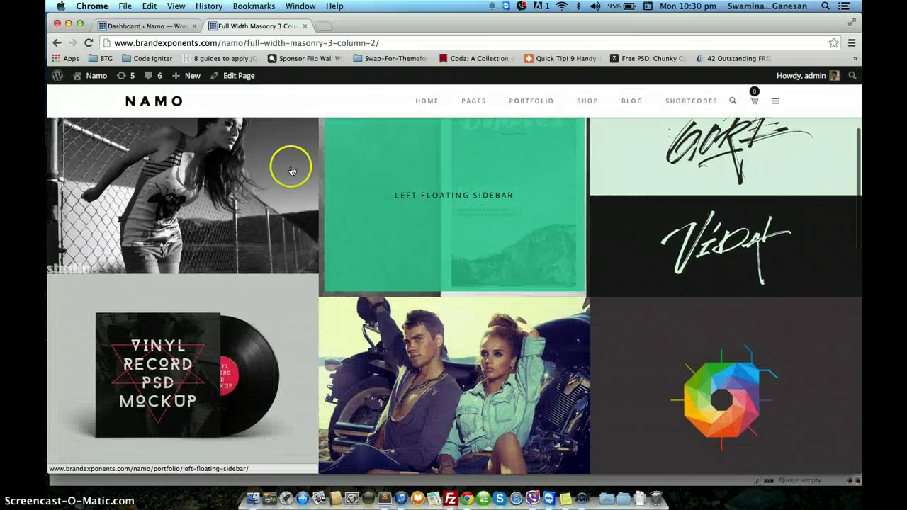
click(165, 25)
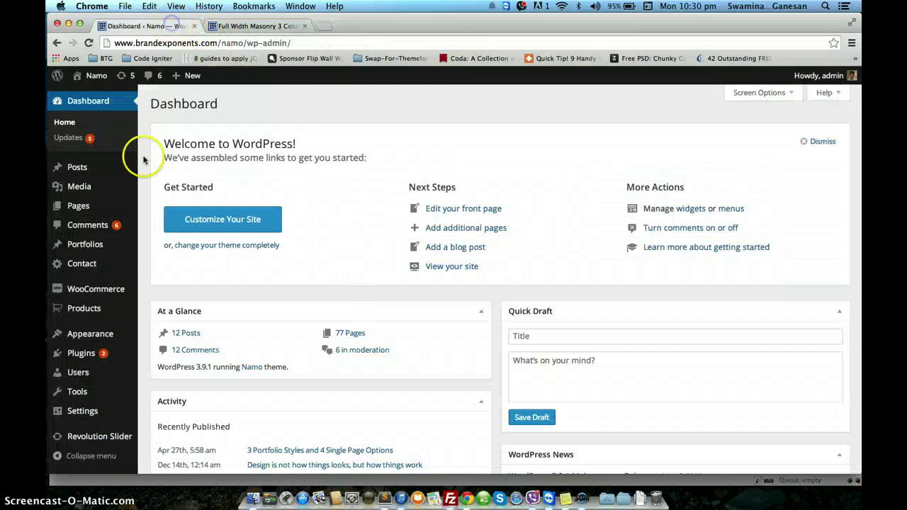
Start a new page titled 'Sample Portfolio Page'
mouse_move(107, 205)
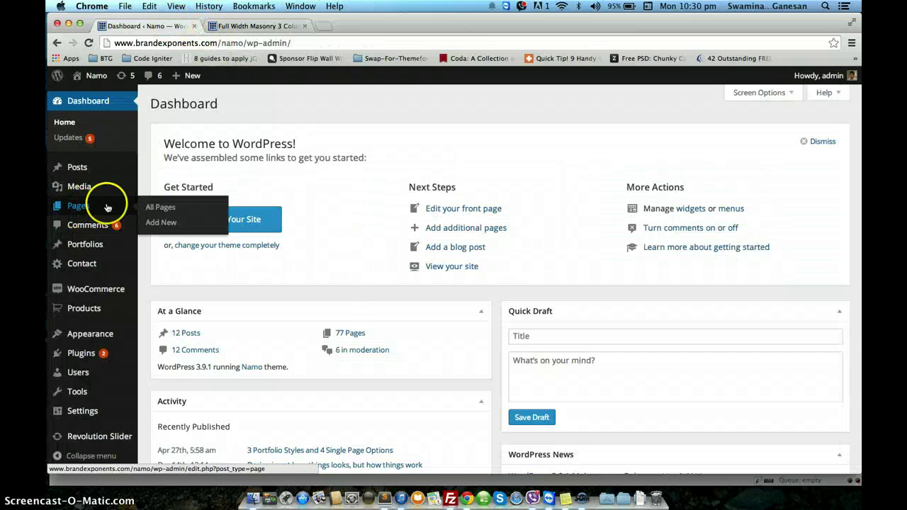
click(160, 211)
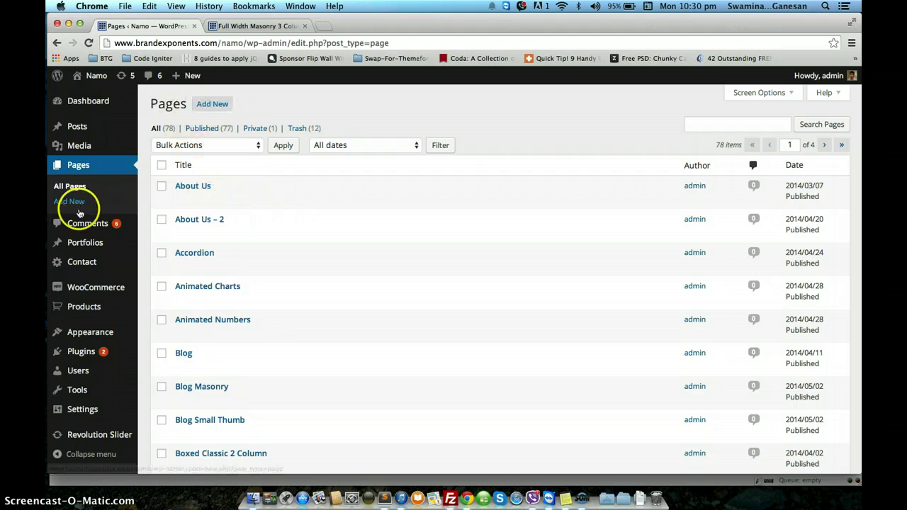
click(71, 203)
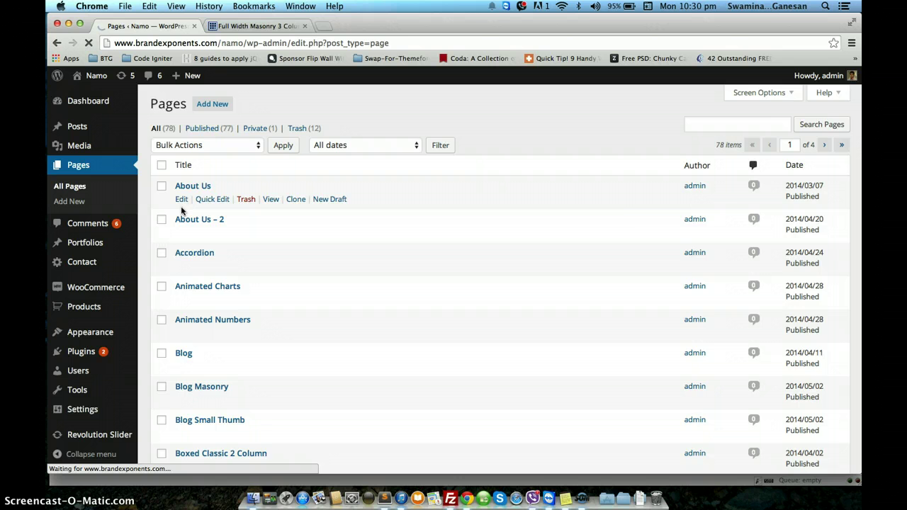
click(185, 131)
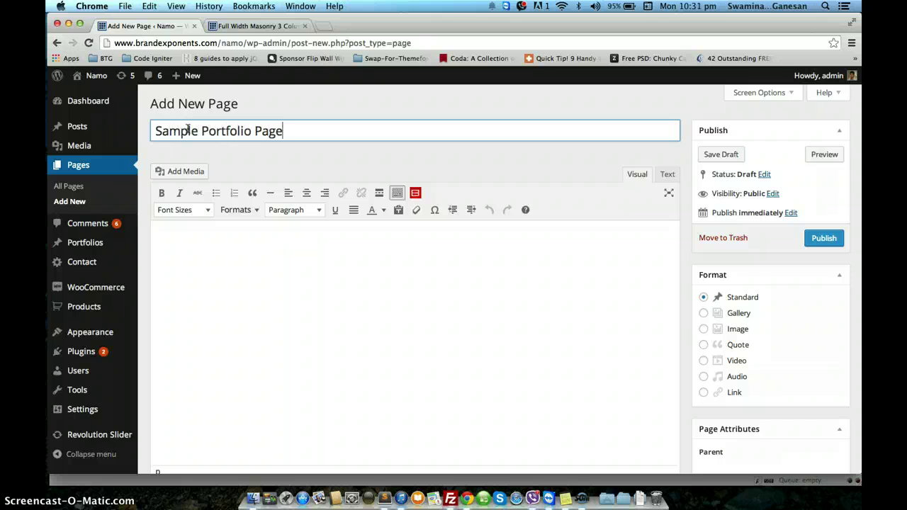
Set the page template to Page With Title
scroll(591, 238, down, 1)
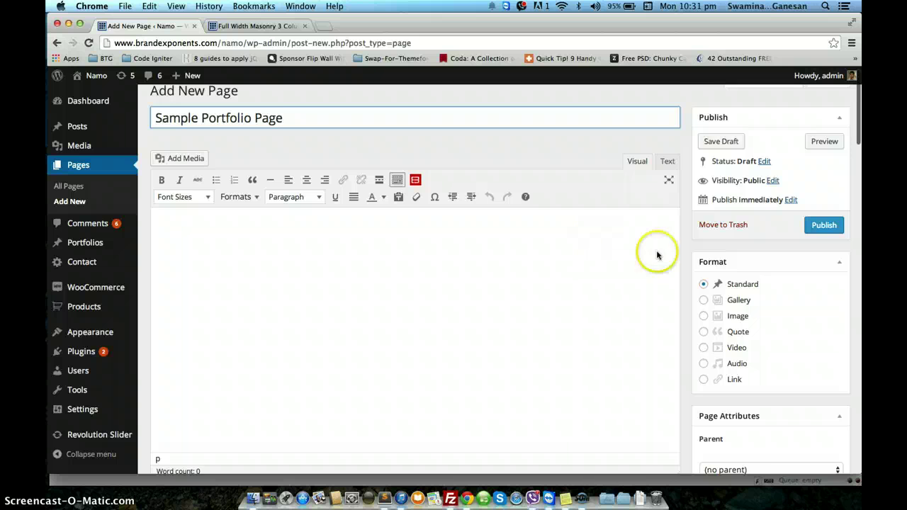
scroll(726, 330, down, 5)
click(726, 420)
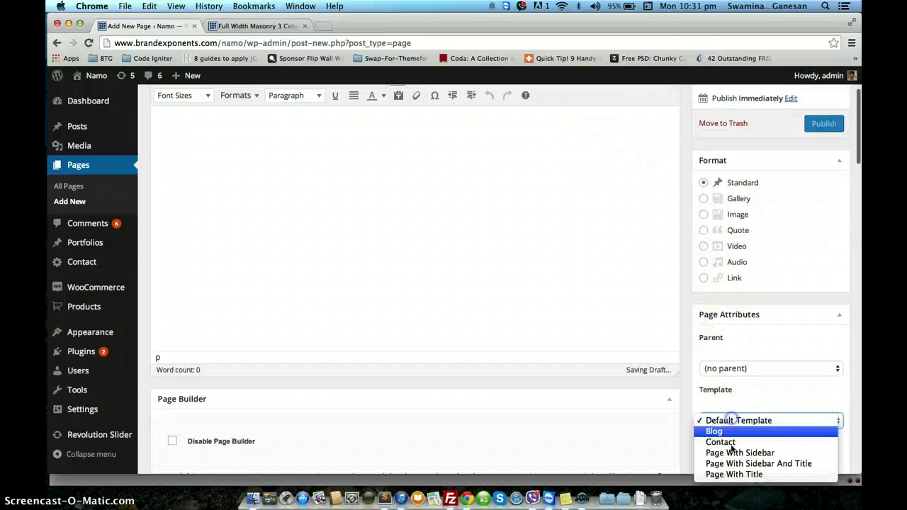
click(732, 475)
scroll(736, 390, up, 5)
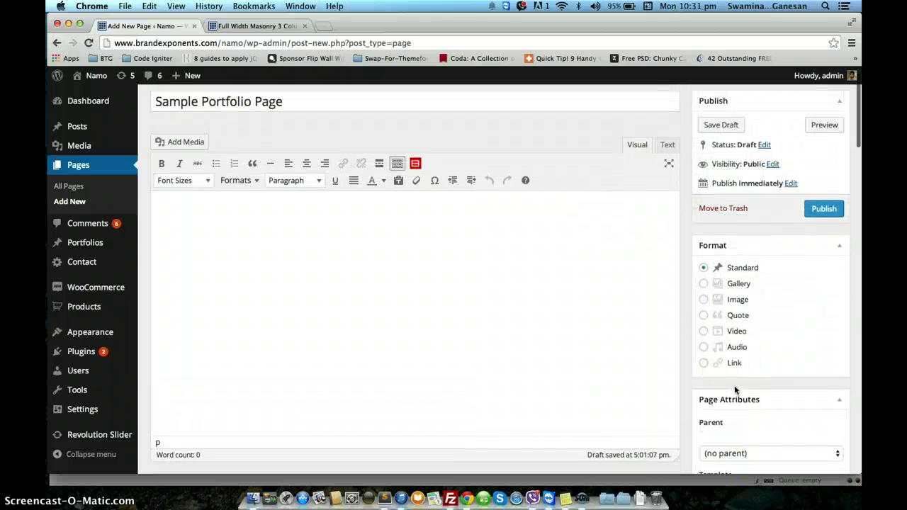
scroll(735, 390, up, 1)
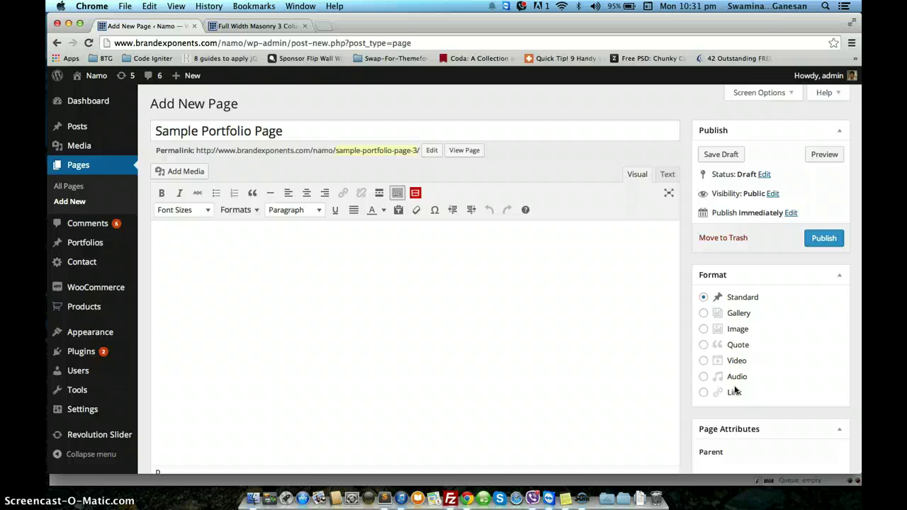
scroll(611, 413, down, 4)
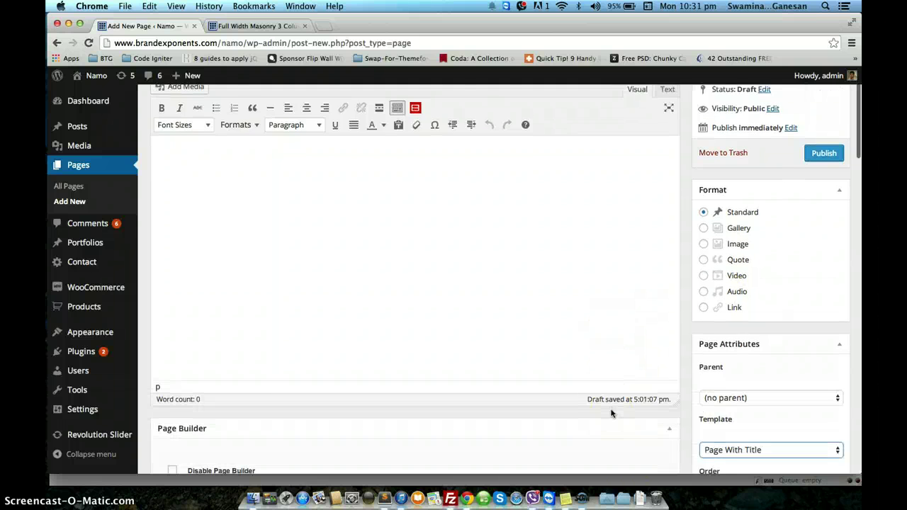
scroll(612, 413, down, 9)
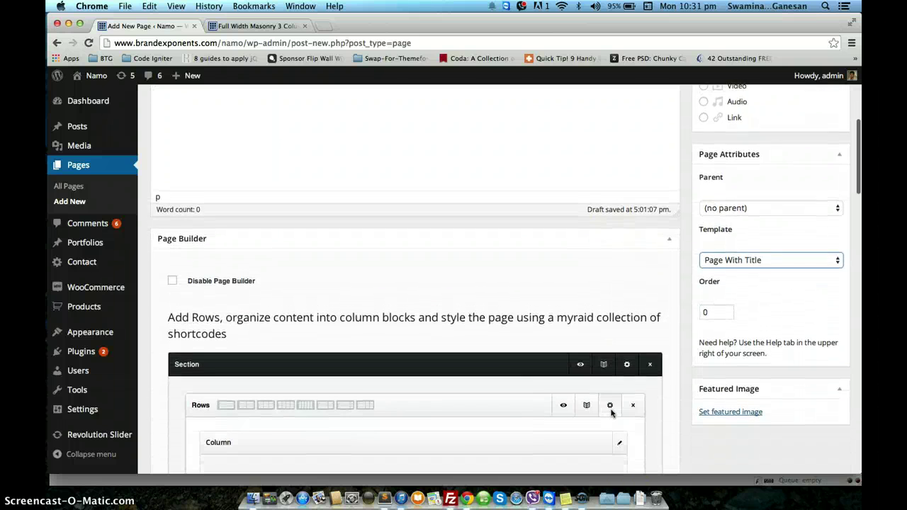
scroll(612, 413, up, 13)
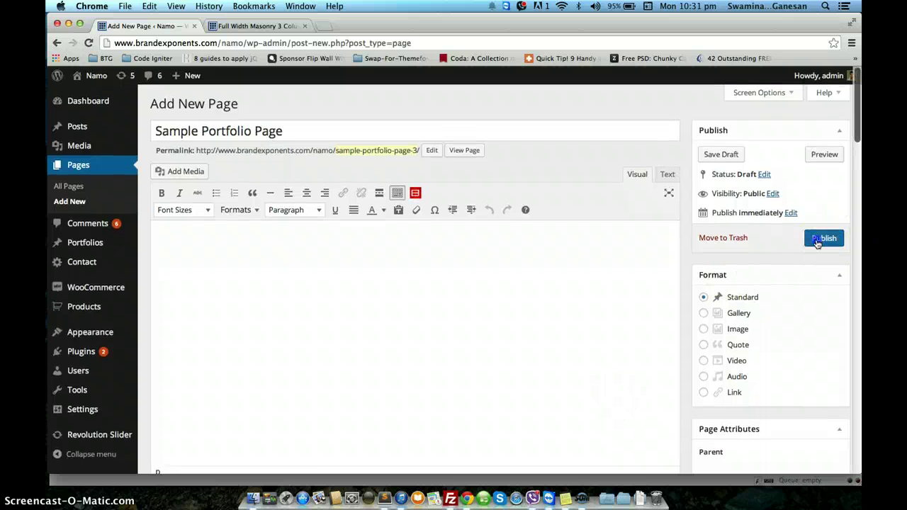
Publish the page and open the module list for its page-builder column
click(821, 239)
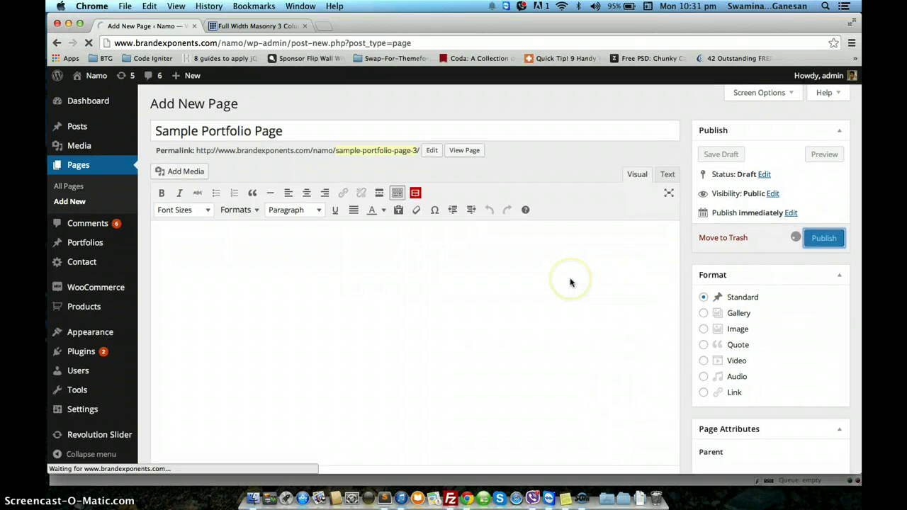
scroll(570, 282, down, 5)
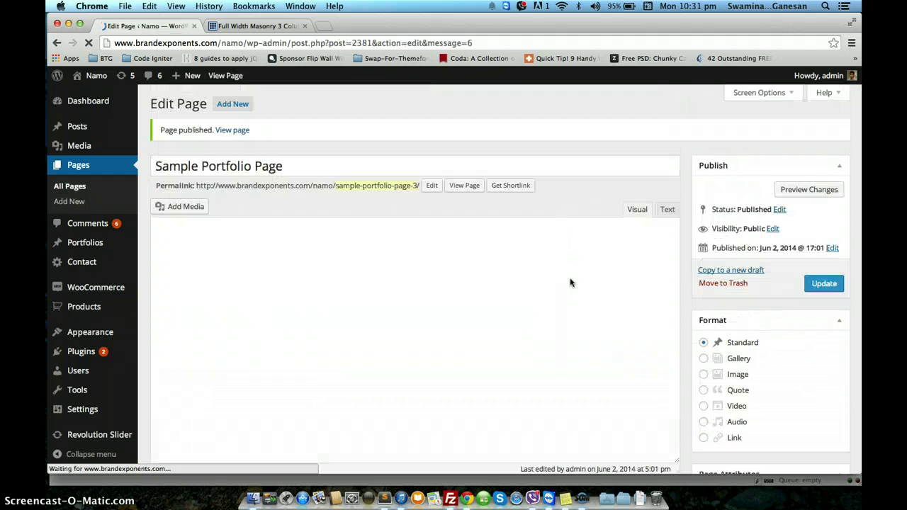
scroll(570, 283, down, 12)
scroll(570, 282, down, 5)
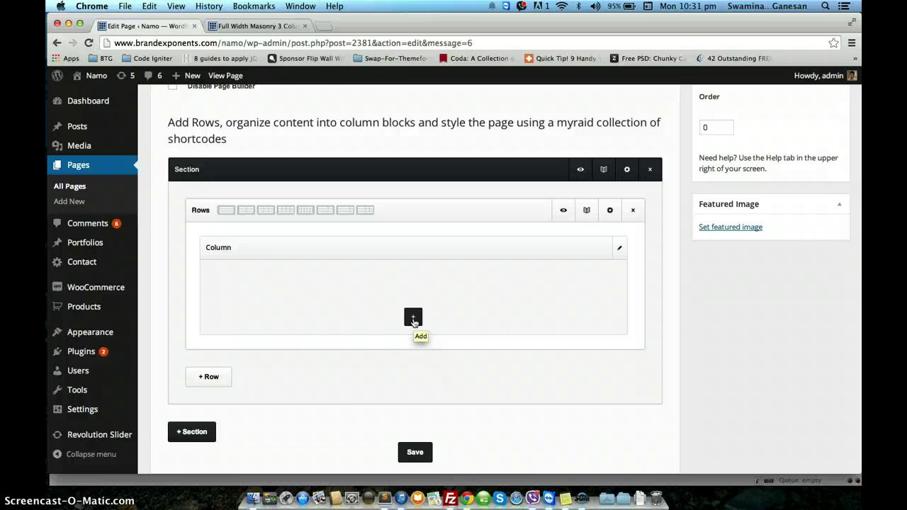
click(414, 319)
Look through the module list, then return to the Full Width Masonry demo
scroll(403, 265, down, 3)
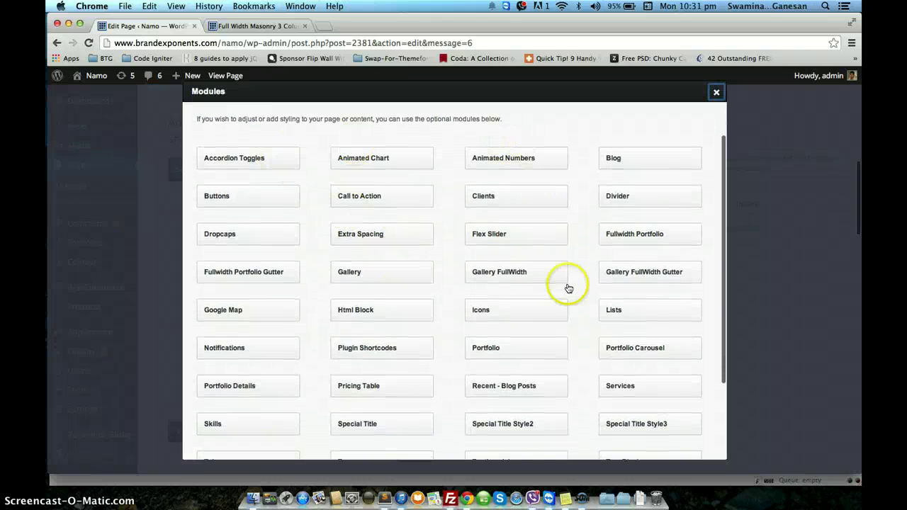
scroll(416, 320, down, 3)
scroll(417, 320, up, 3)
scroll(416, 320, down, 2)
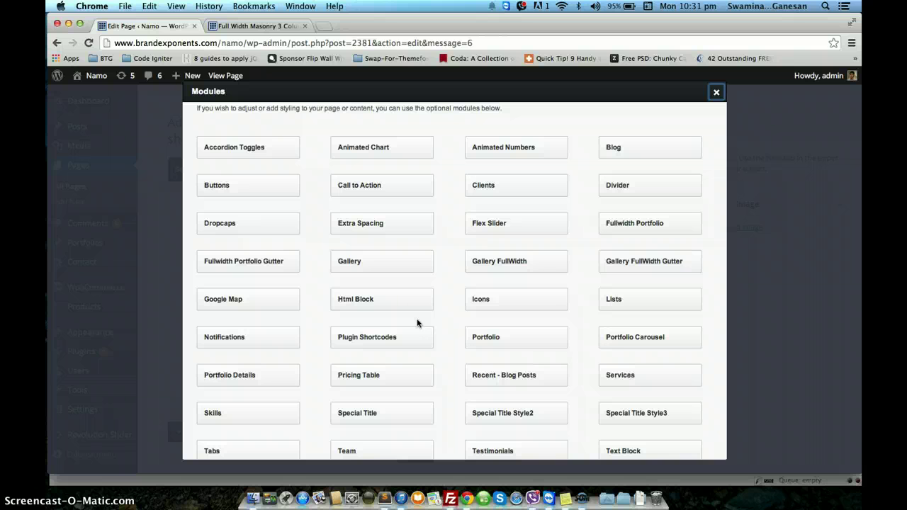
click(278, 31)
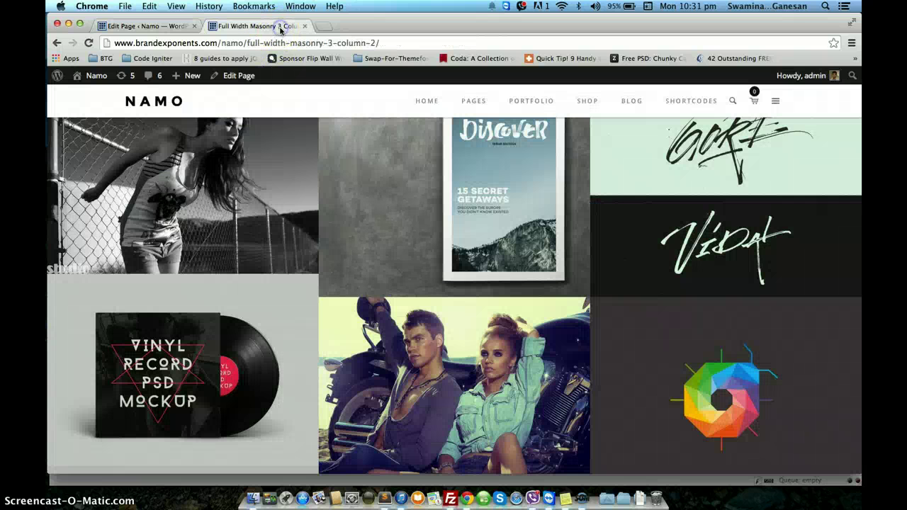
Check the demo's Full Width With Gutter layouts, then go back to the Modules list
scroll(476, 198, up, 3)
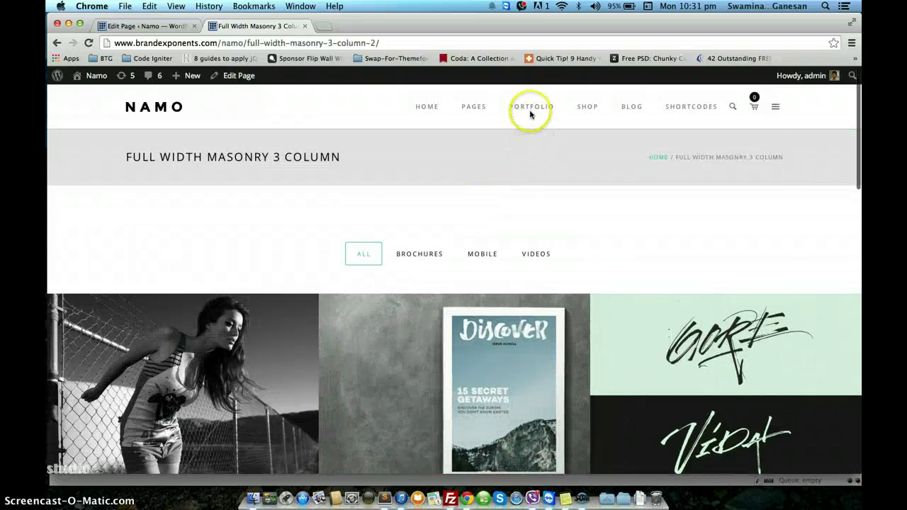
mouse_move(532, 111)
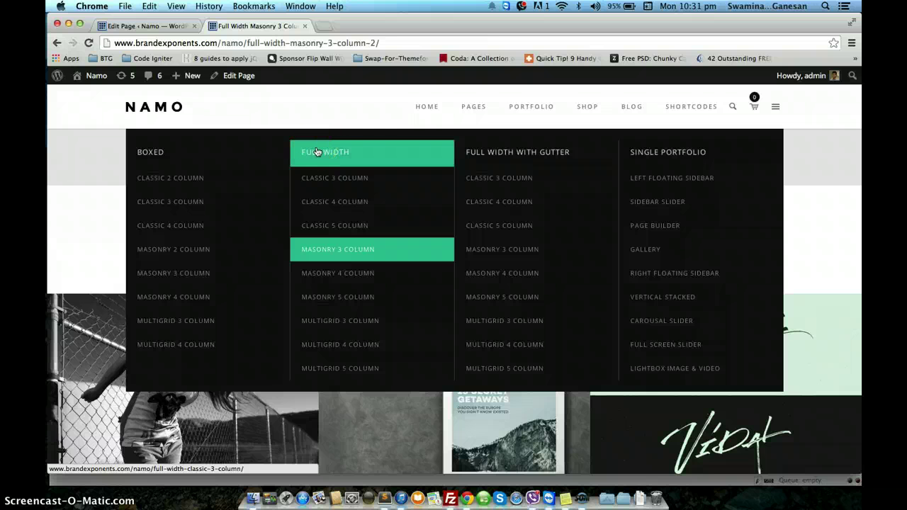
click(492, 160)
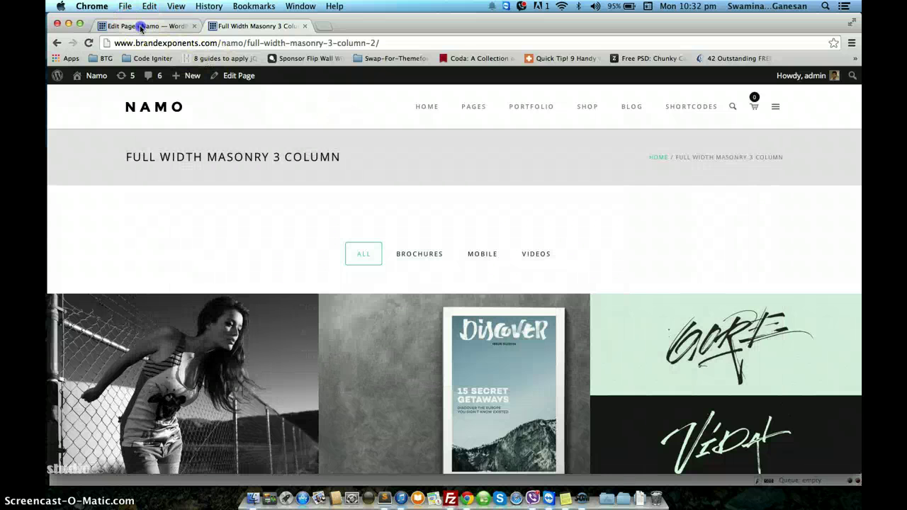
click(140, 27)
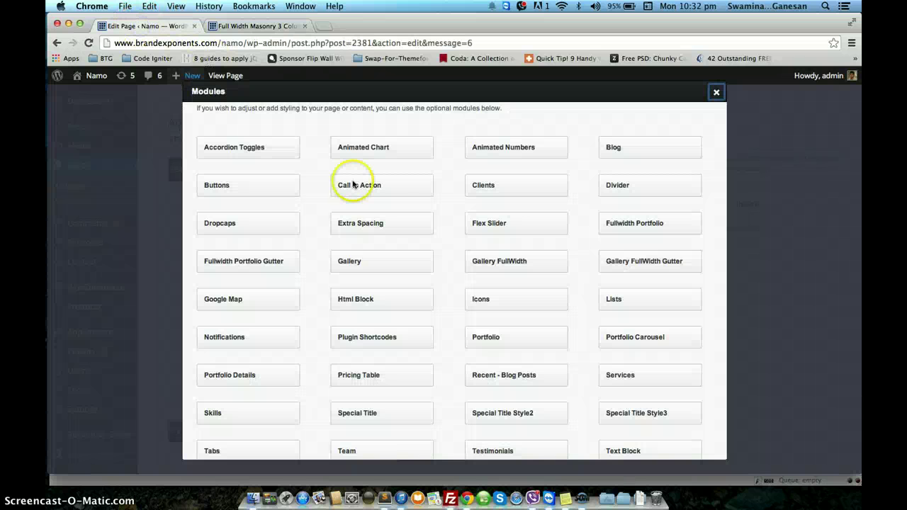
Add a Portfolio module to the column, keeping it at three columns
click(487, 340)
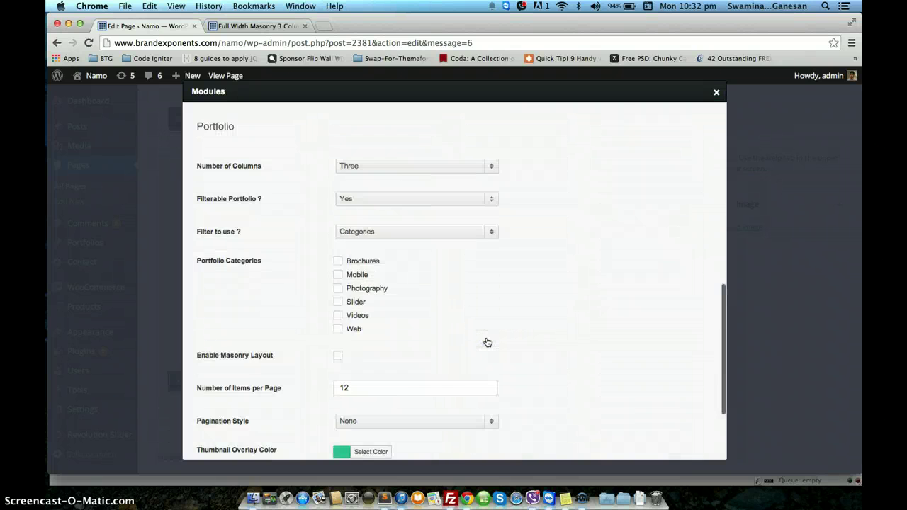
scroll(309, 177, up, 5)
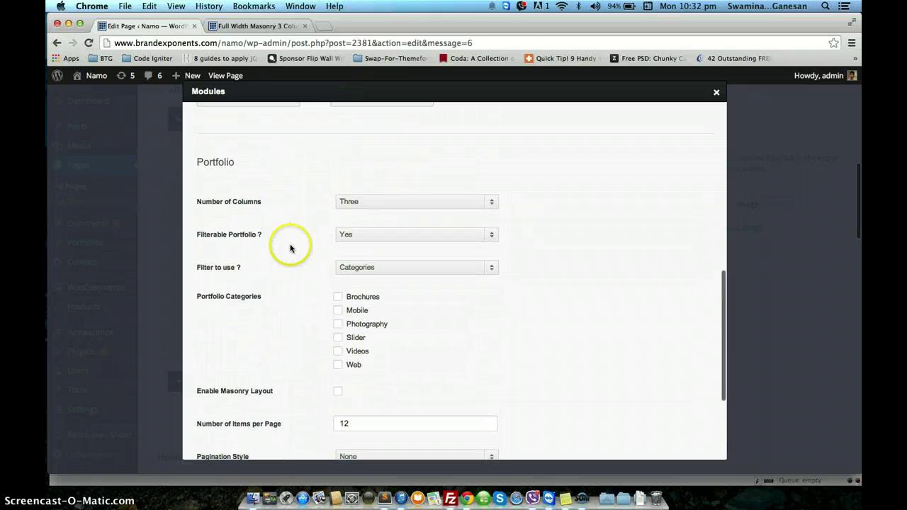
scroll(293, 243, down, 1)
scroll(293, 245, down, 1)
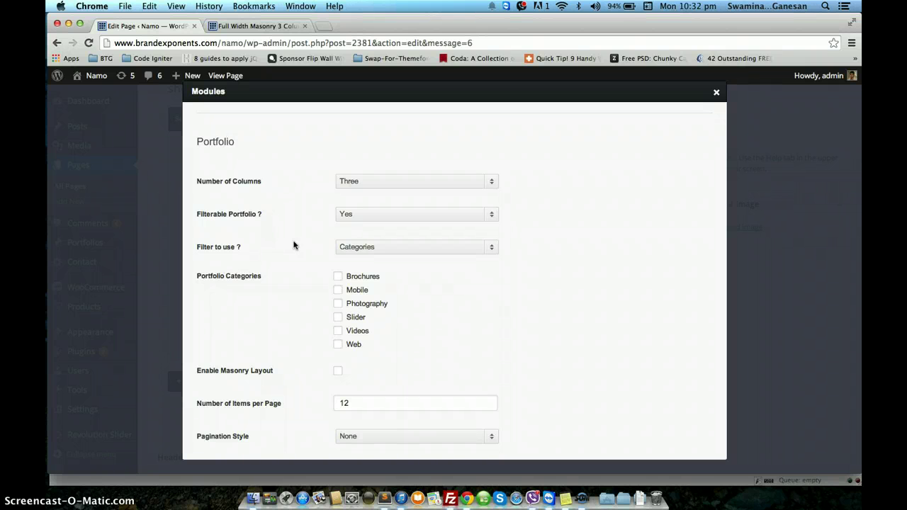
click(362, 182)
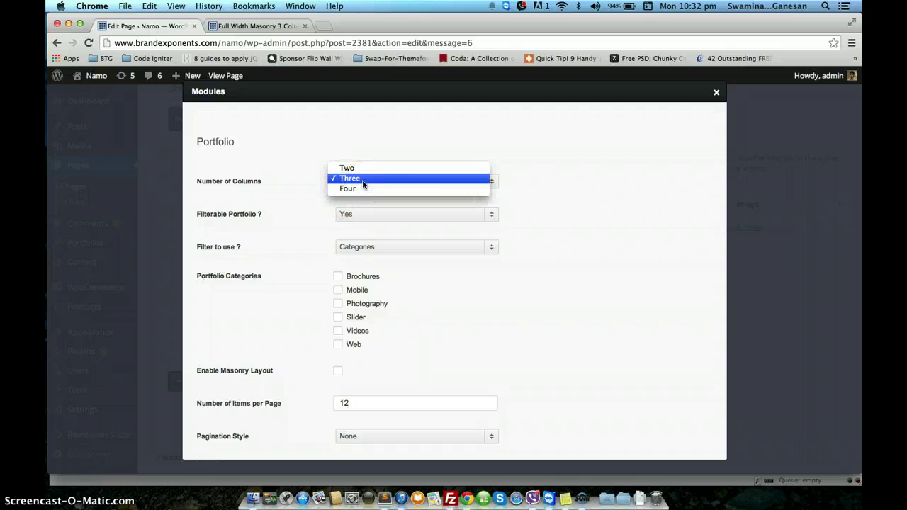
click(285, 179)
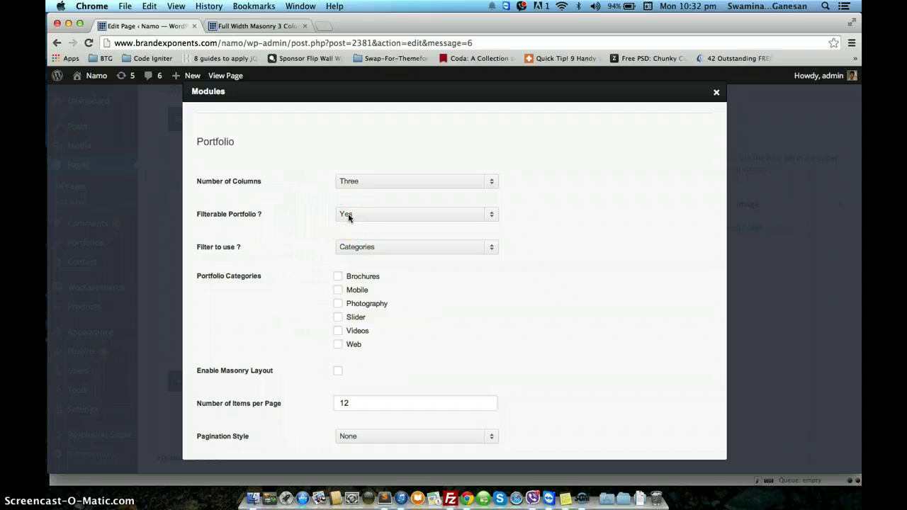
click(267, 27)
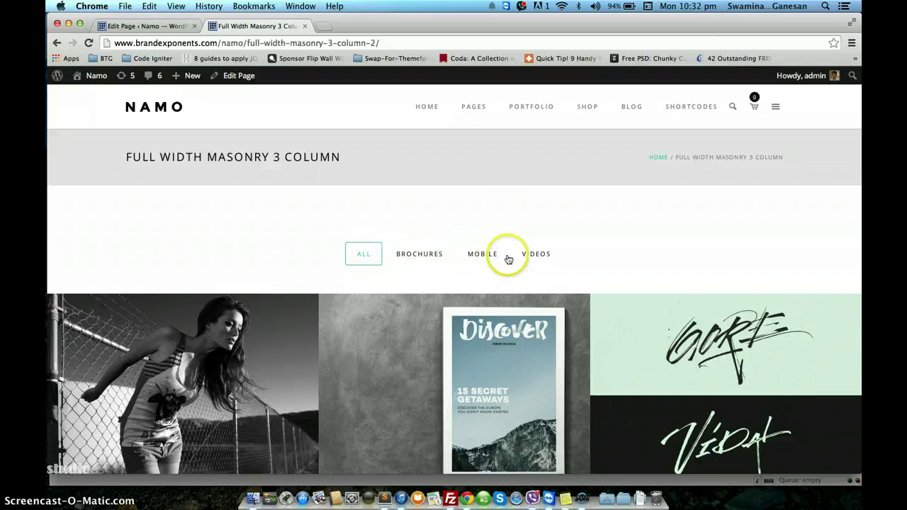
Filter the demo grid to Brochures, then to Mobile
click(431, 257)
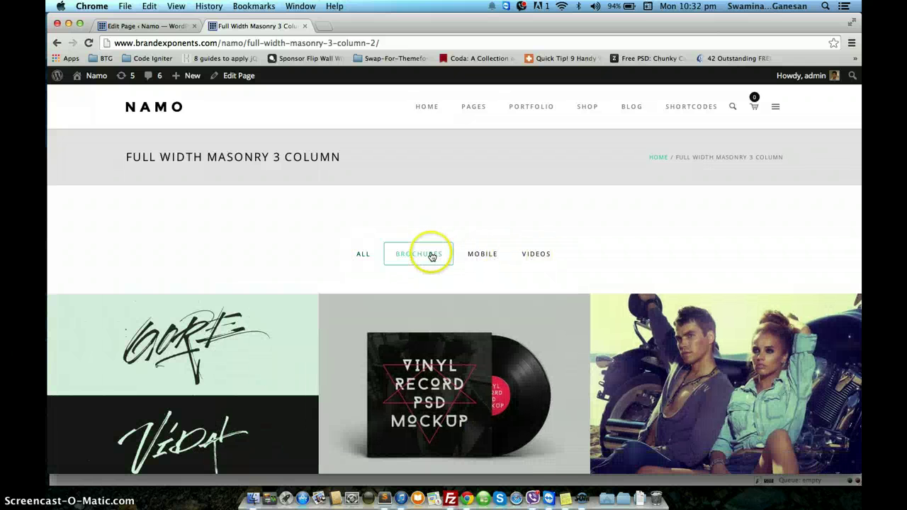
scroll(489, 256, down, 2)
scroll(489, 257, down, 5)
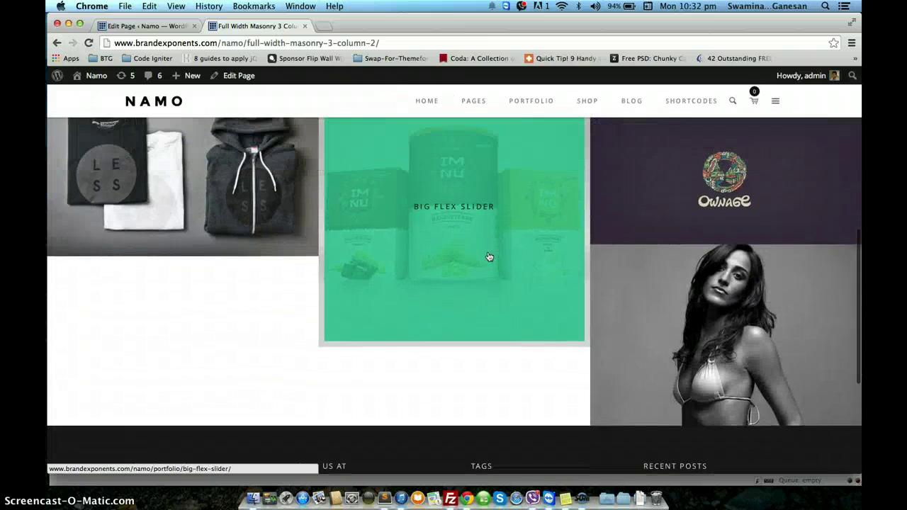
scroll(489, 256, up, 3)
scroll(488, 256, up, 4)
click(486, 245)
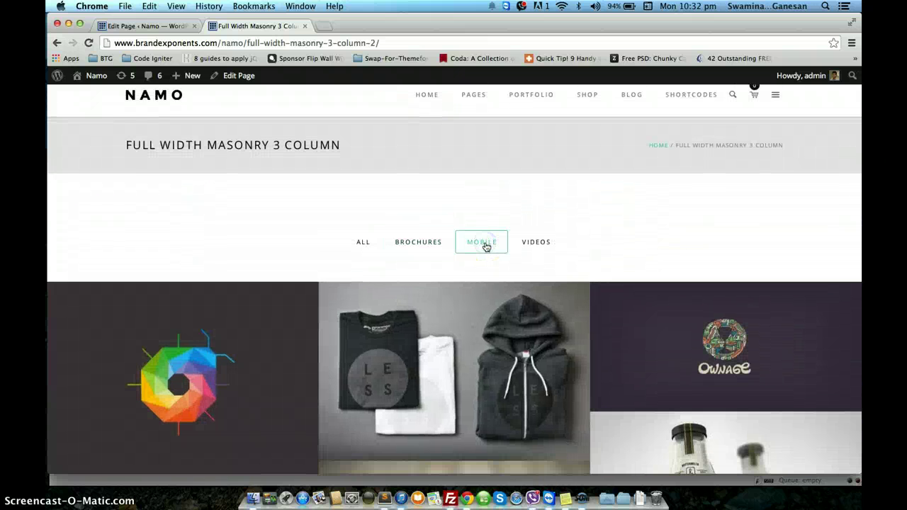
click(167, 26)
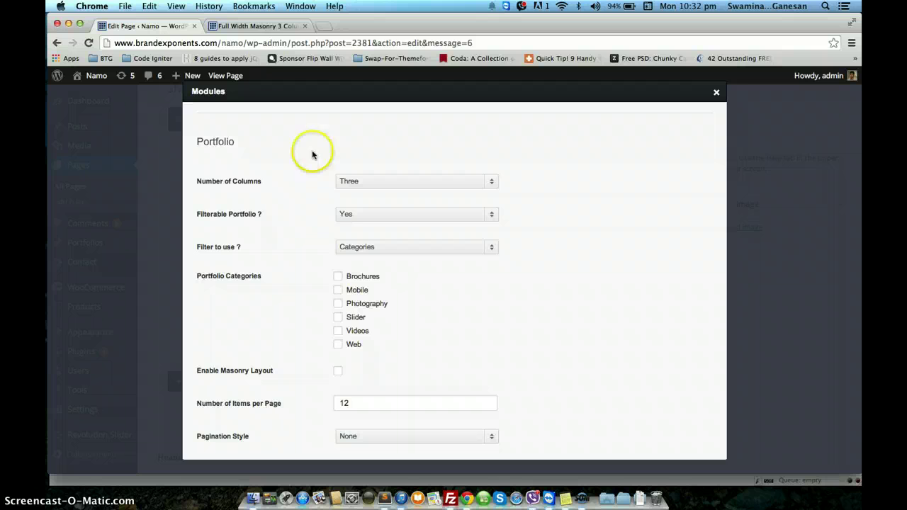
click(257, 27)
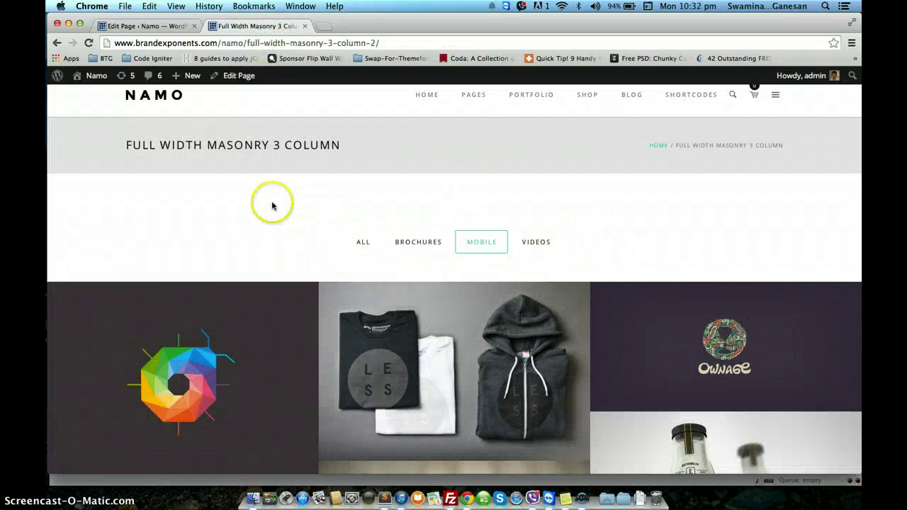
Keep the Portfolio module's filter set to Categories
click(178, 25)
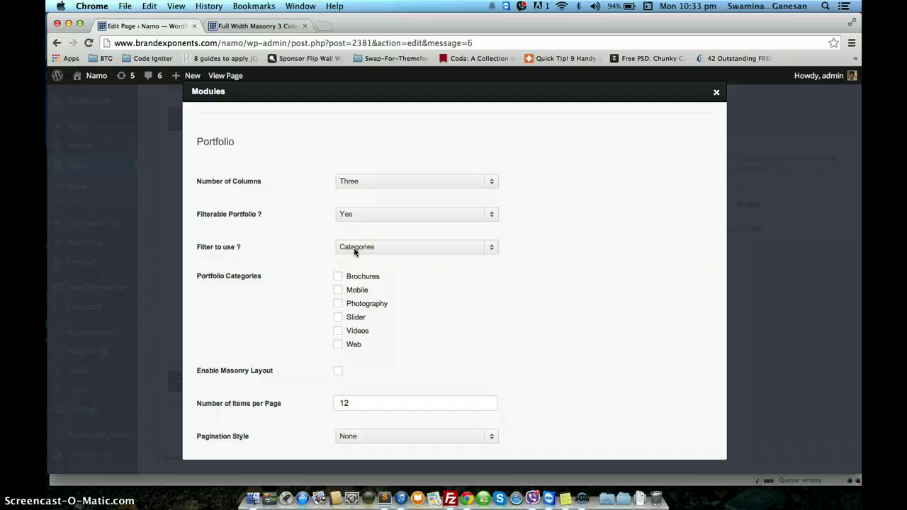
click(353, 248)
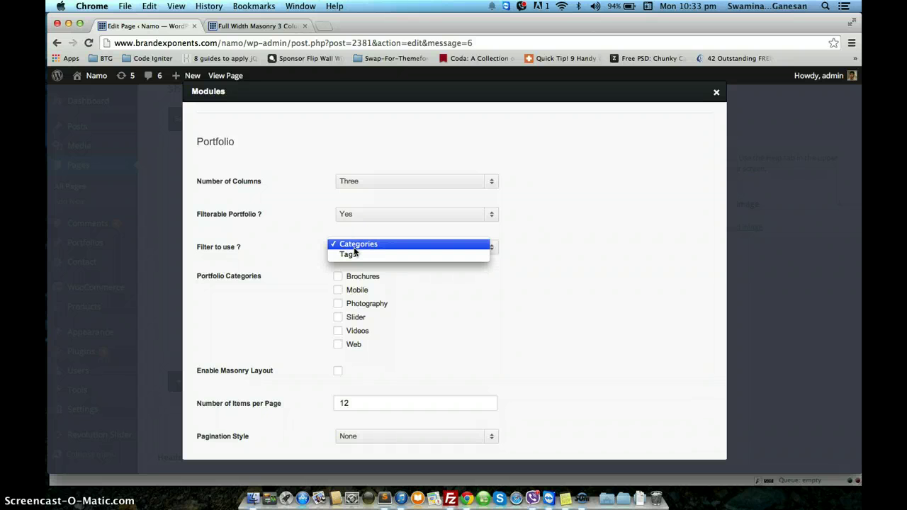
click(268, 27)
click(268, 26)
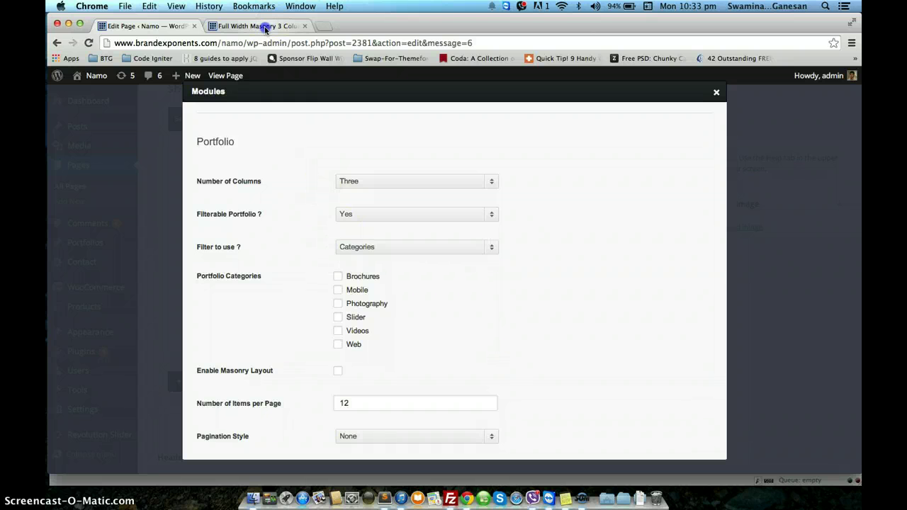
click(268, 26)
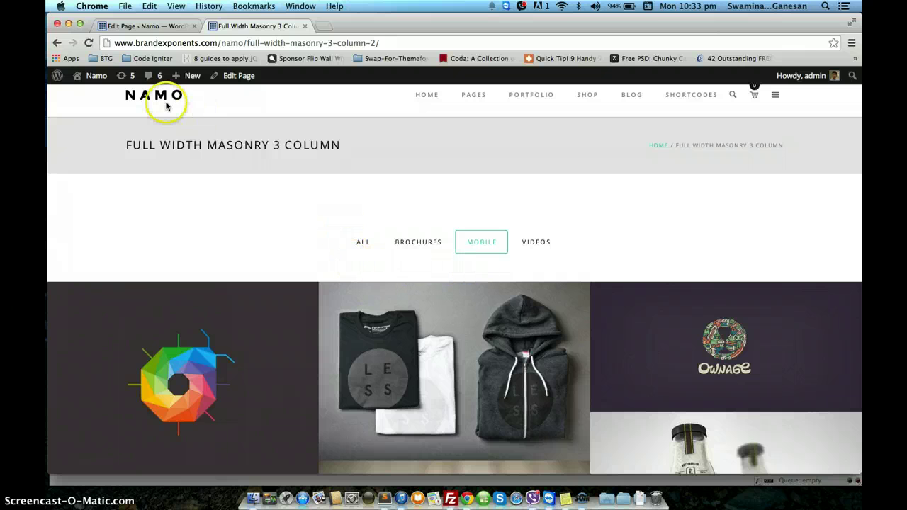
click(153, 28)
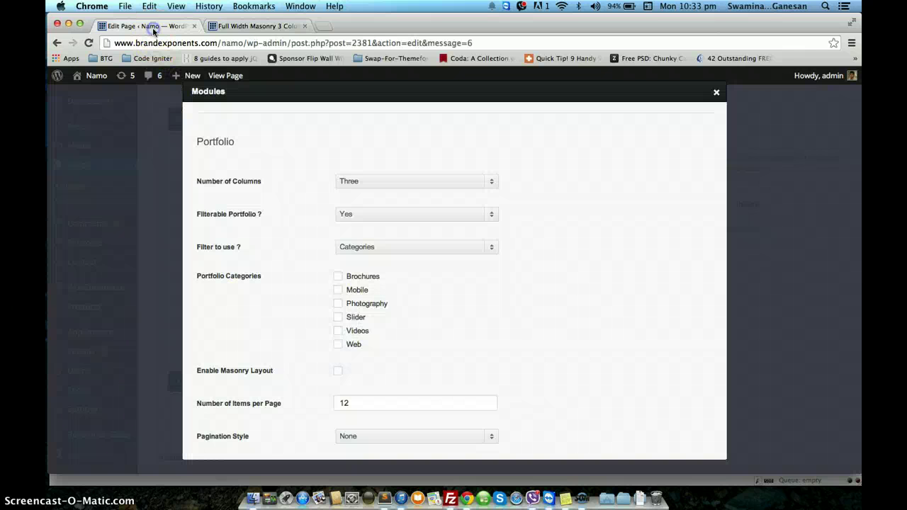
click(364, 247)
click(363, 245)
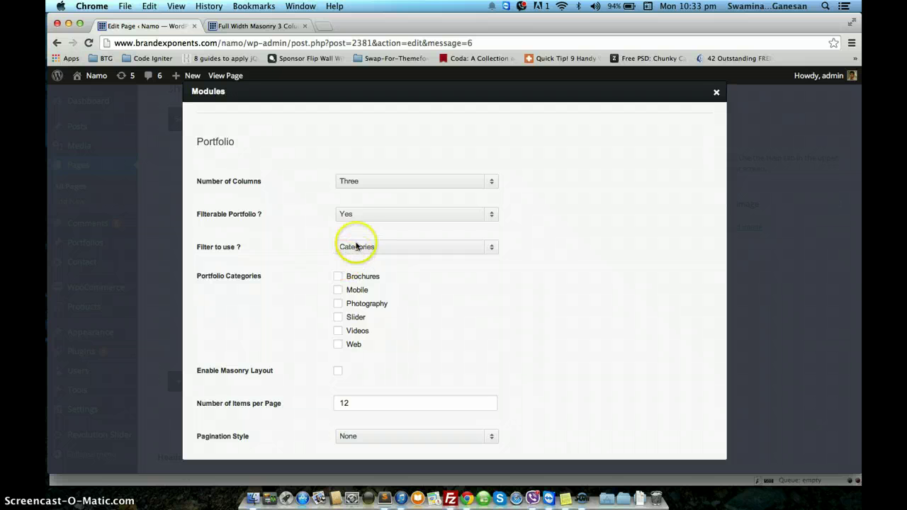
Tick then clear the Mobile category, and select the items-per-page value
scroll(257, 293, down, 1)
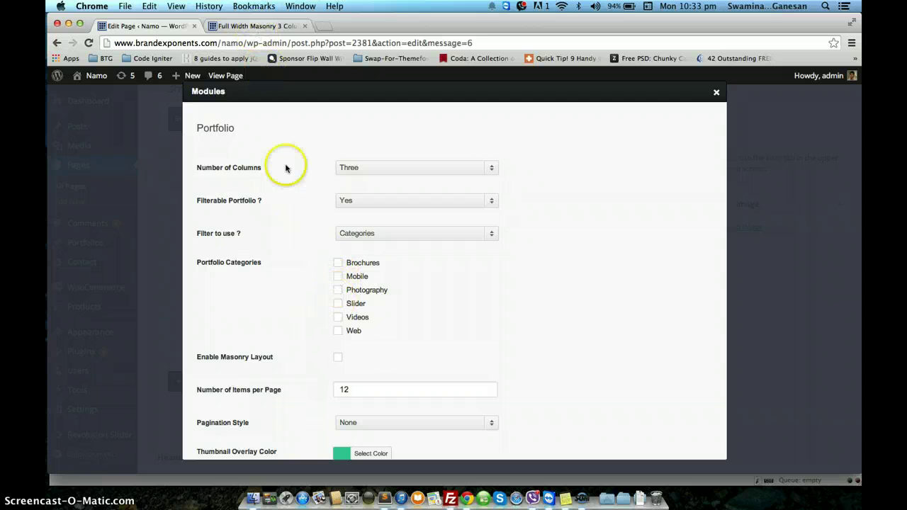
click(338, 276)
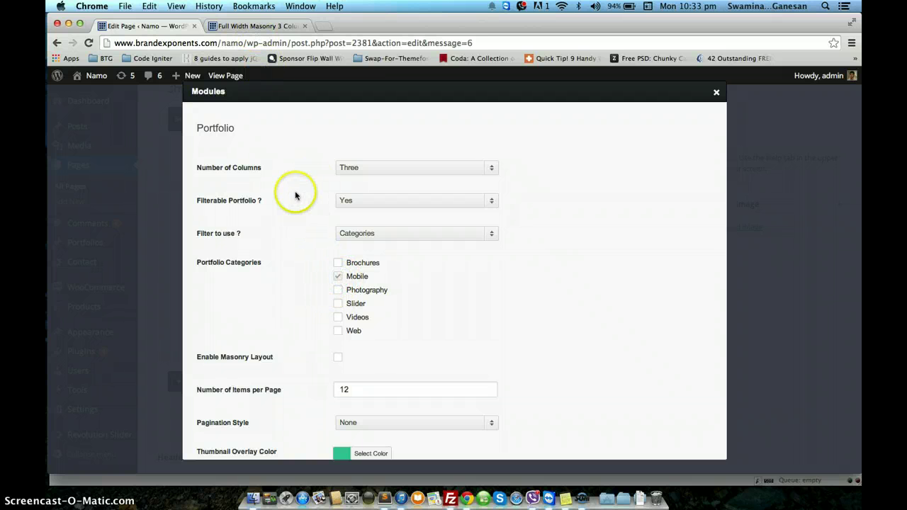
click(270, 27)
scroll(273, 279, down, 1)
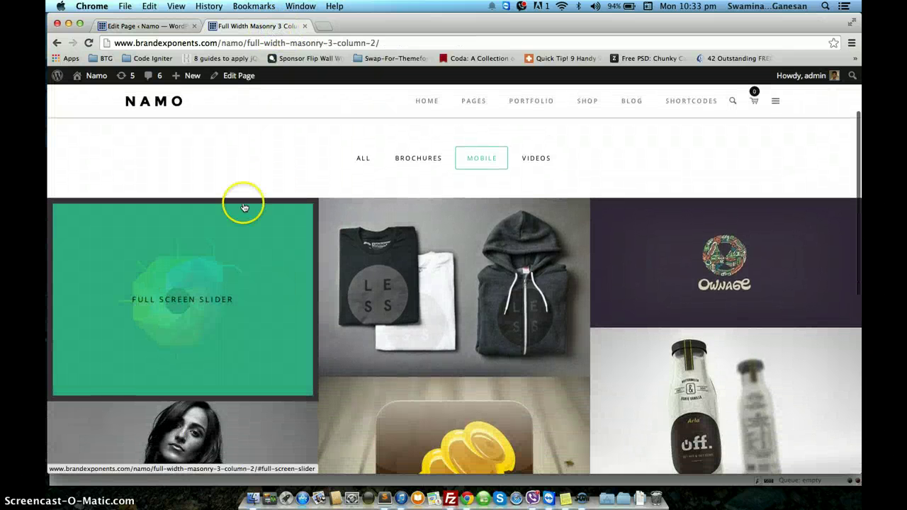
click(162, 26)
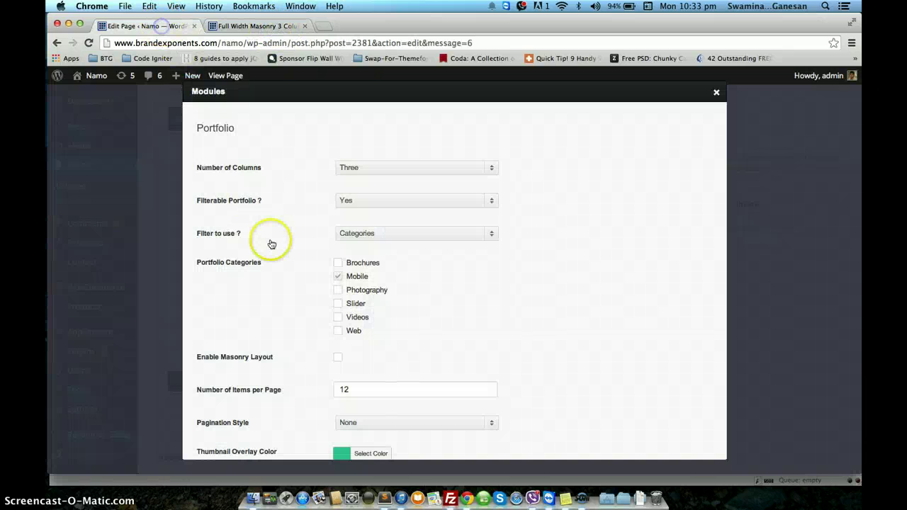
click(338, 276)
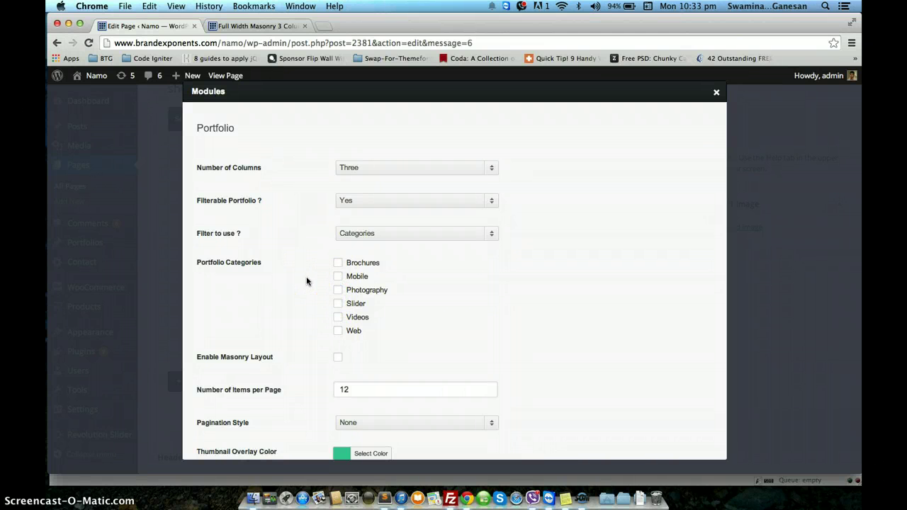
scroll(306, 281, down, 2)
drag(363, 347, 338, 340)
Keep 12 items per page and leave masonry layout turned off
click(321, 332)
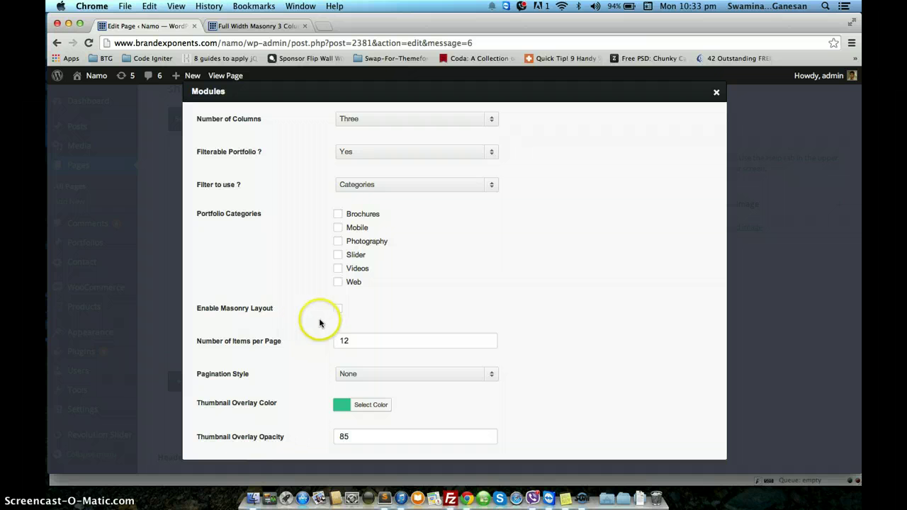
click(341, 309)
click(270, 319)
scroll(272, 323, down, 1)
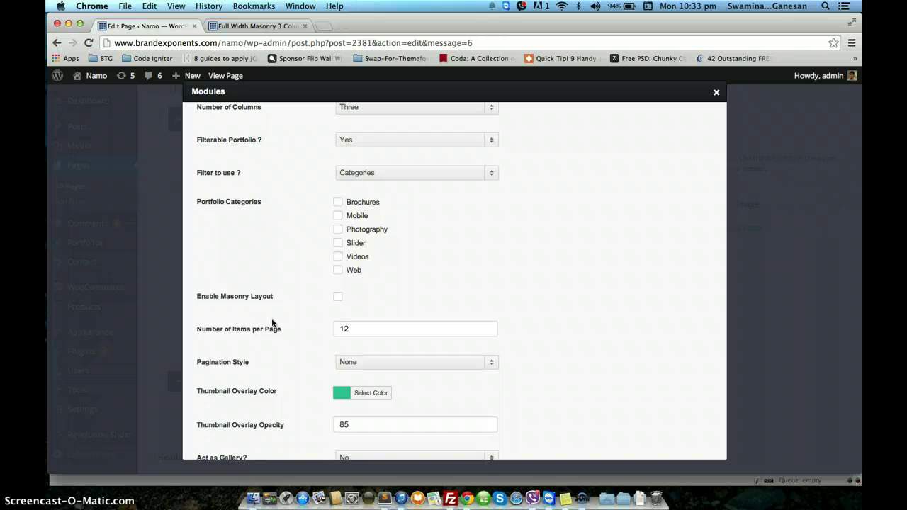
click(282, 331)
scroll(284, 335, down, 3)
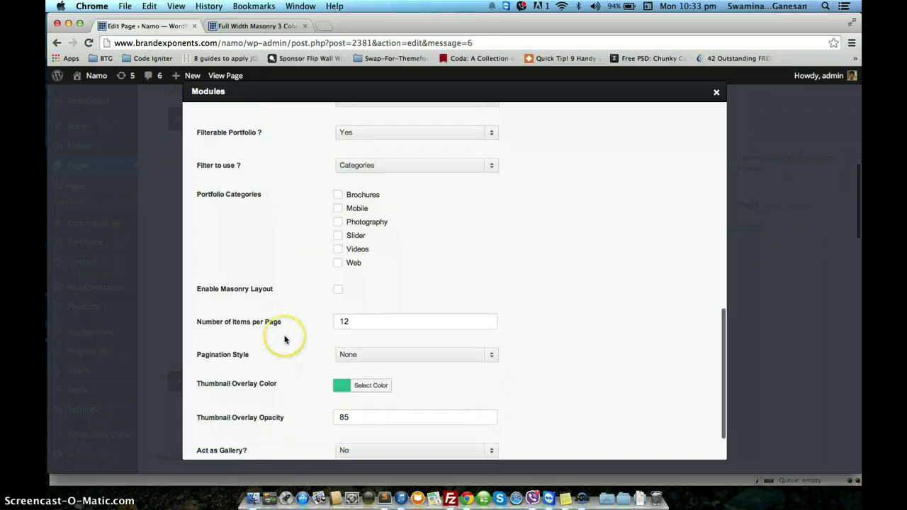
click(285, 340)
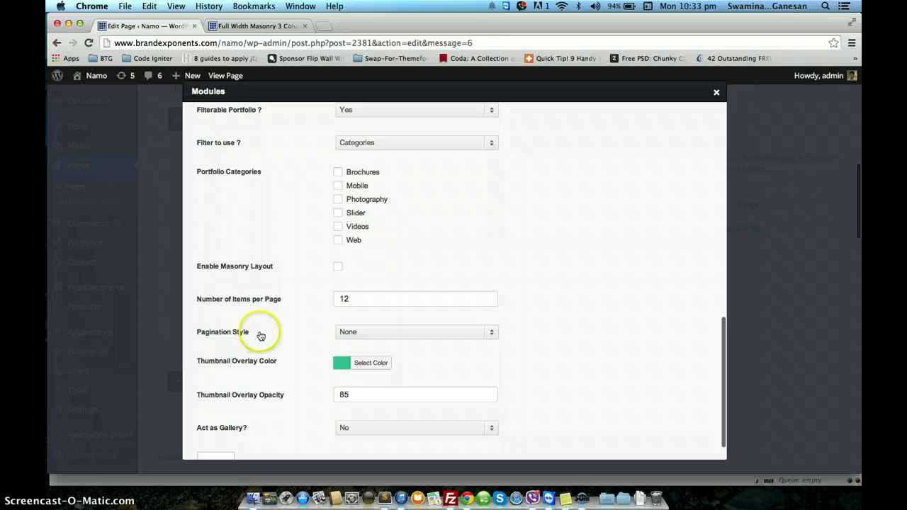
scroll(331, 328, down, 2)
Set the portfolio's pagination style to Infinite Scrolling
click(341, 320)
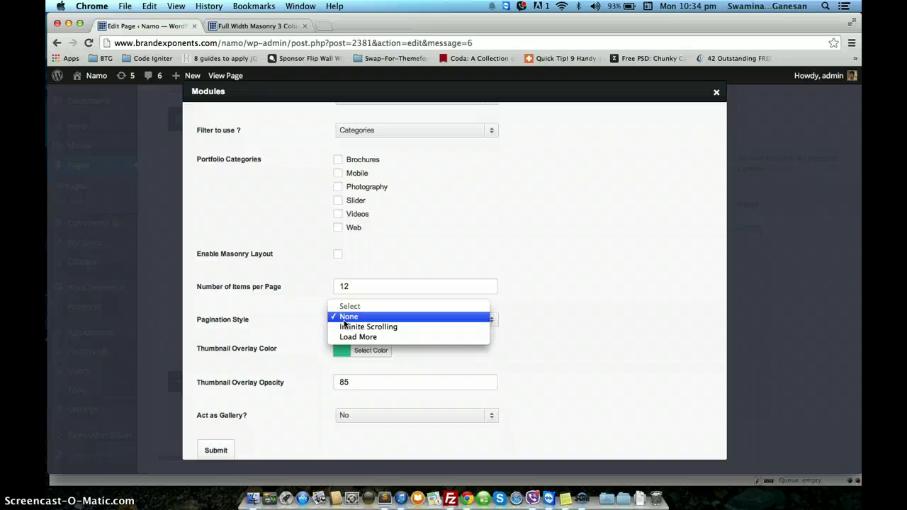
click(344, 327)
click(344, 327)
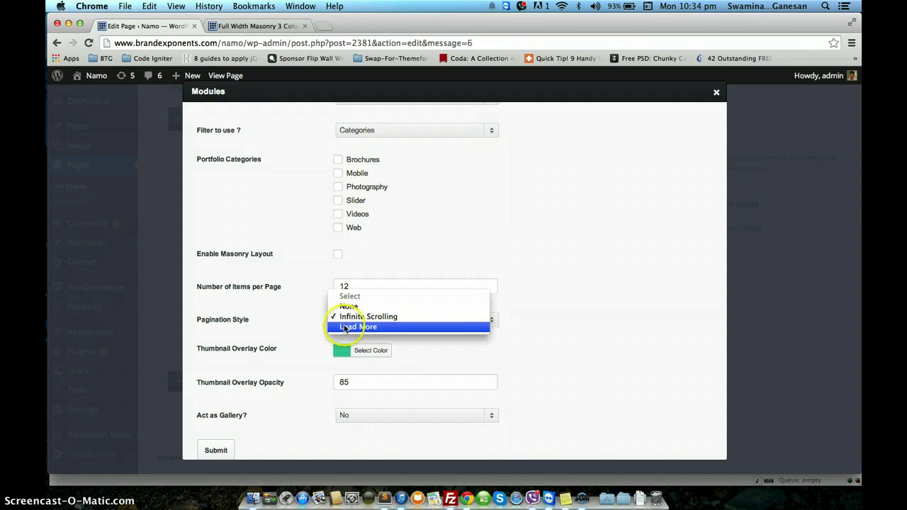
click(344, 318)
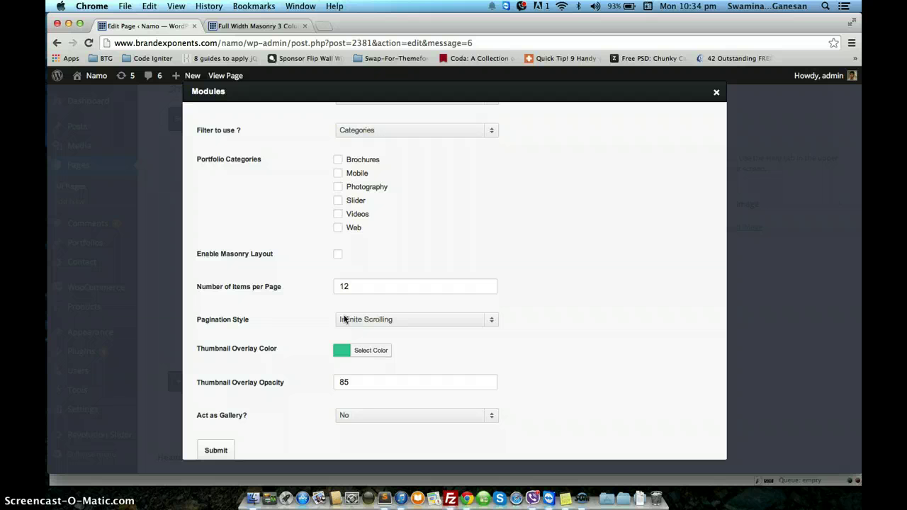
click(306, 334)
scroll(306, 334, down, 1)
scroll(306, 334, up, 4)
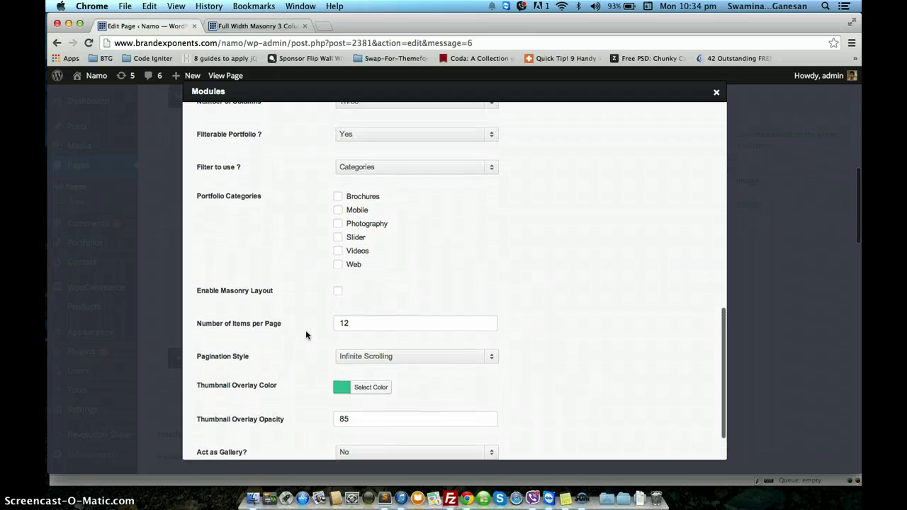
click(299, 376)
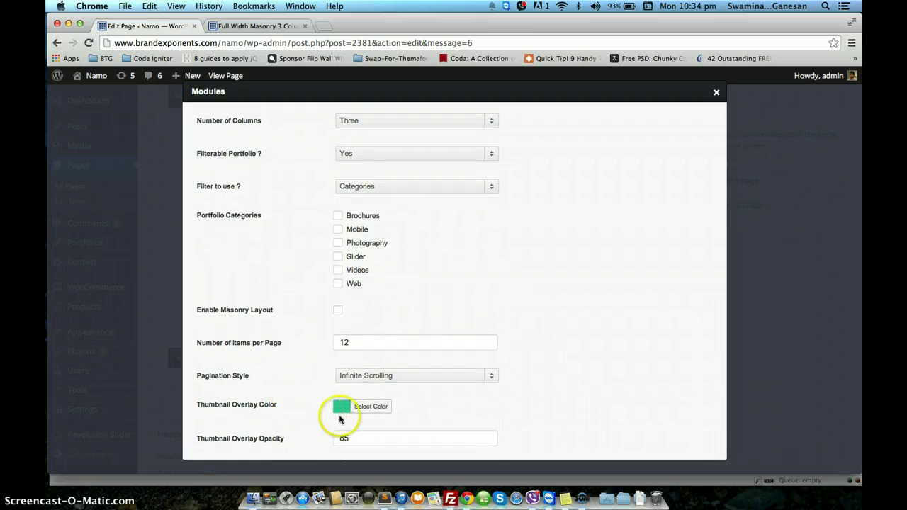
Keep the default thumbnail overlay colour and submit the Portfolio module settings
click(256, 25)
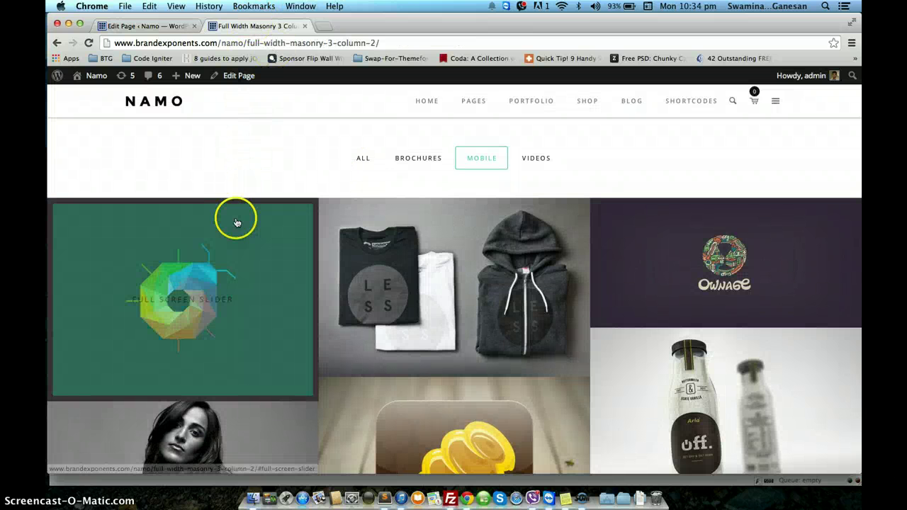
click(138, 26)
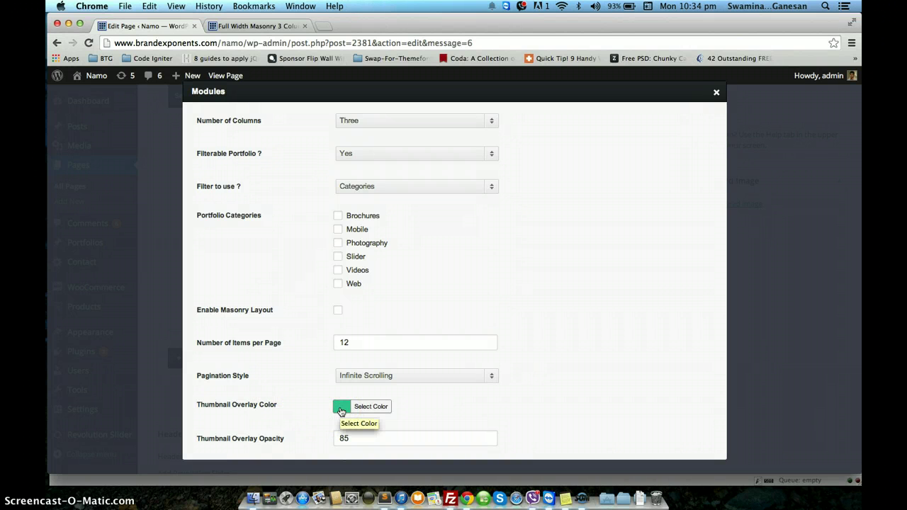
click(315, 398)
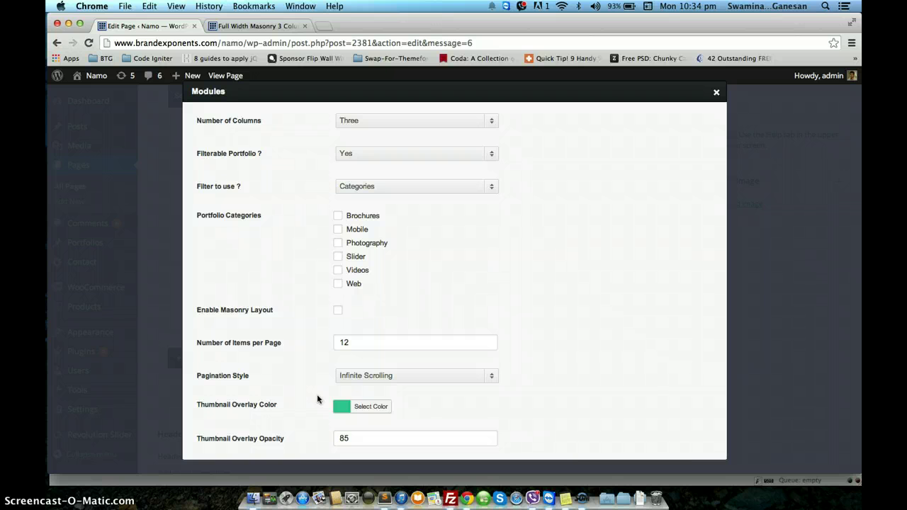
mouse_move(316, 394)
mouse_down()
mouse_move(307, 399)
mouse_move(344, 415)
mouse_move(315, 406)
mouse_up()
click(341, 409)
click(309, 408)
scroll(307, 407, down, 3)
click(210, 438)
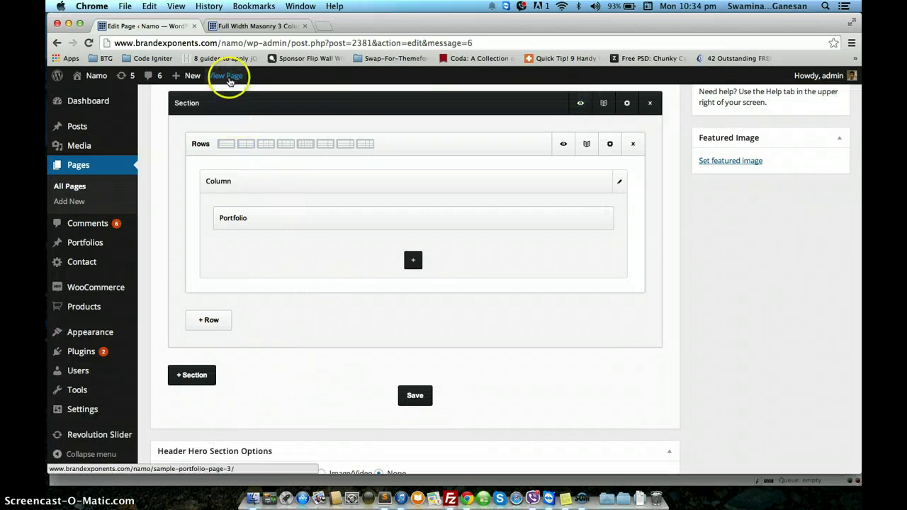
right_click(230, 75)
click(255, 83)
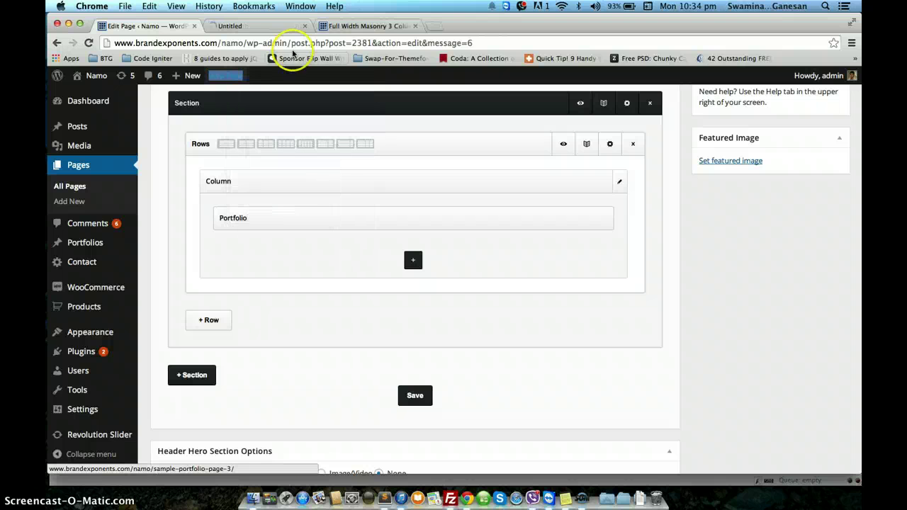
click(260, 28)
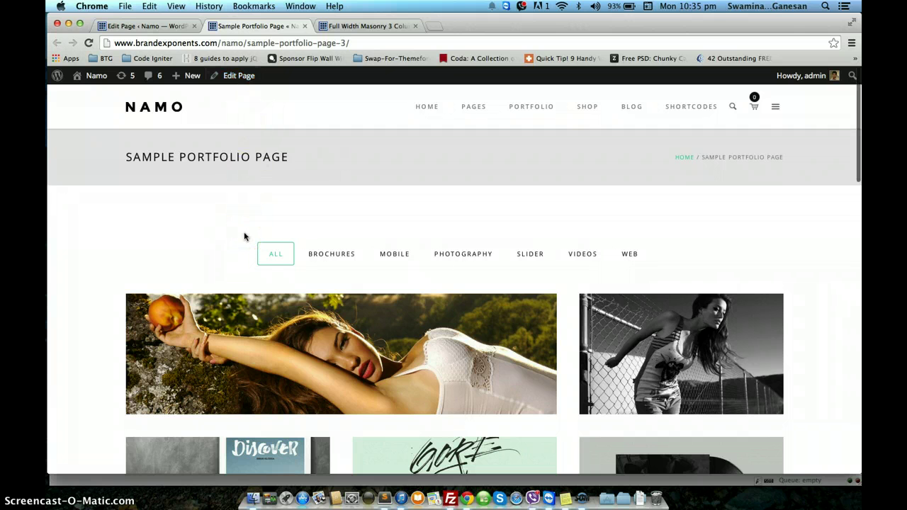
scroll(243, 236, down, 2)
scroll(244, 236, up, 2)
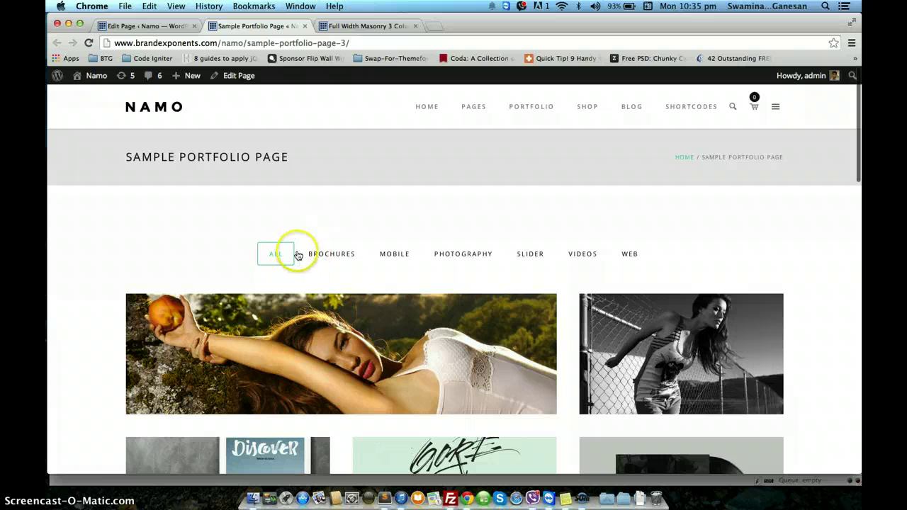
scroll(532, 256, down, 2)
scroll(532, 261, down, 3)
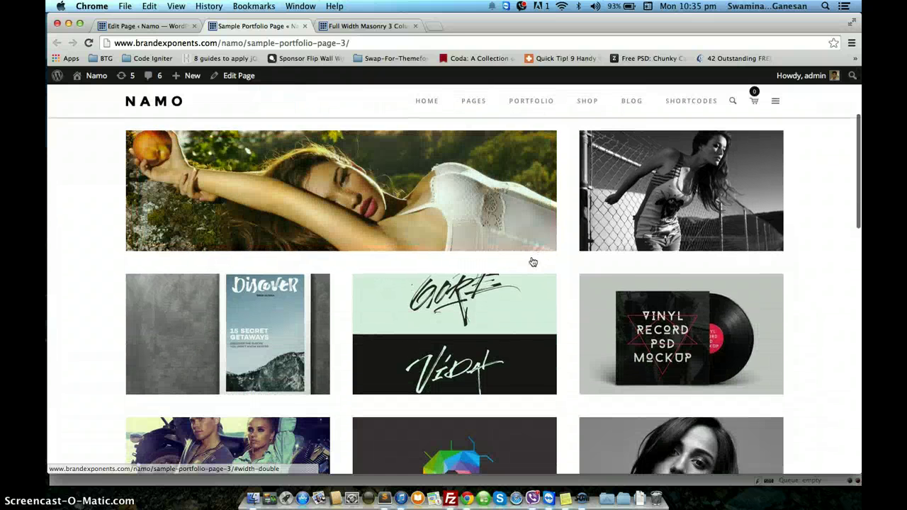
scroll(633, 259, down, 3)
scroll(635, 267, down, 18)
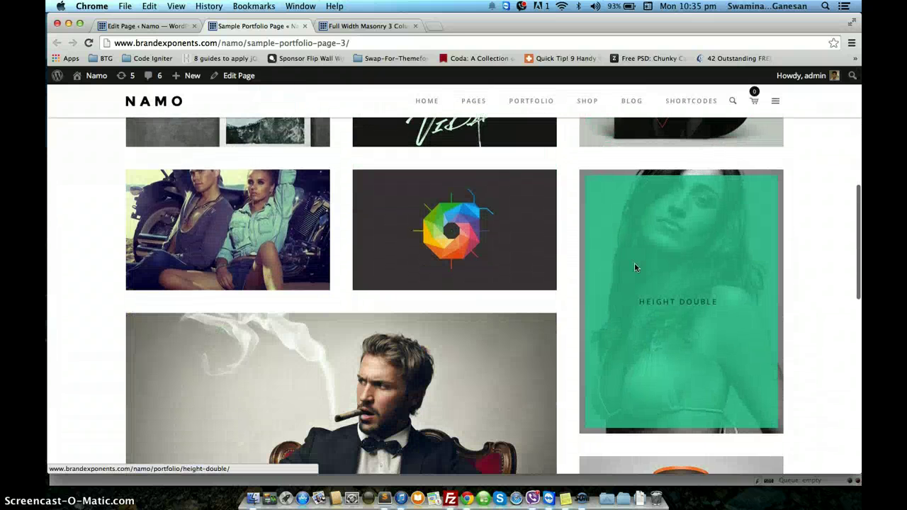
scroll(635, 268, down, 2)
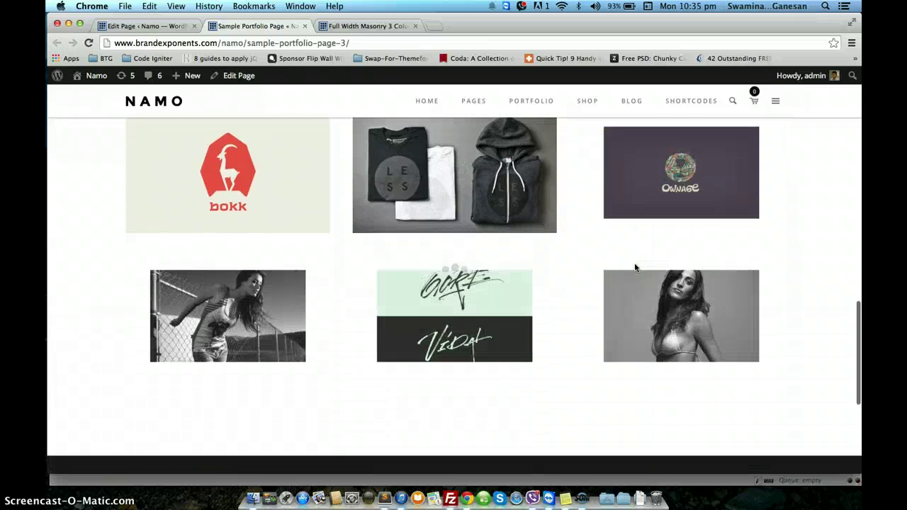
scroll(635, 268, down, 4)
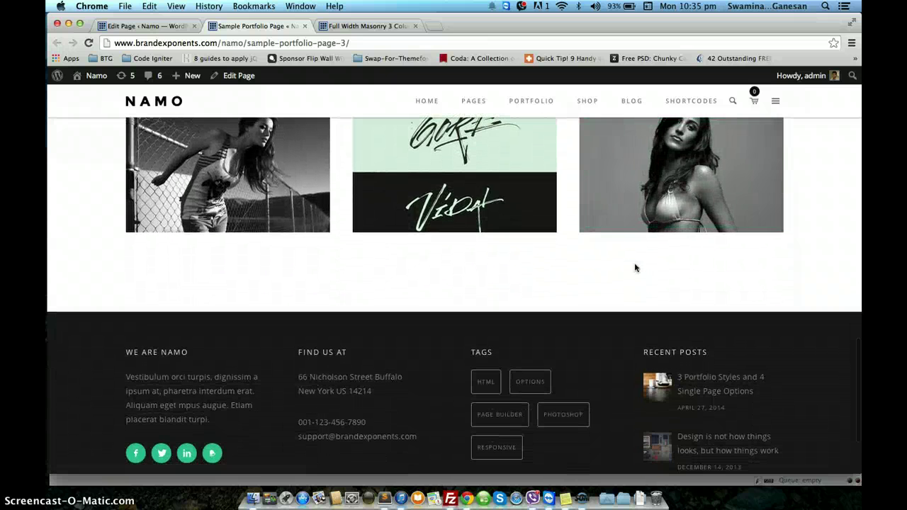
scroll(635, 267, up, 3)
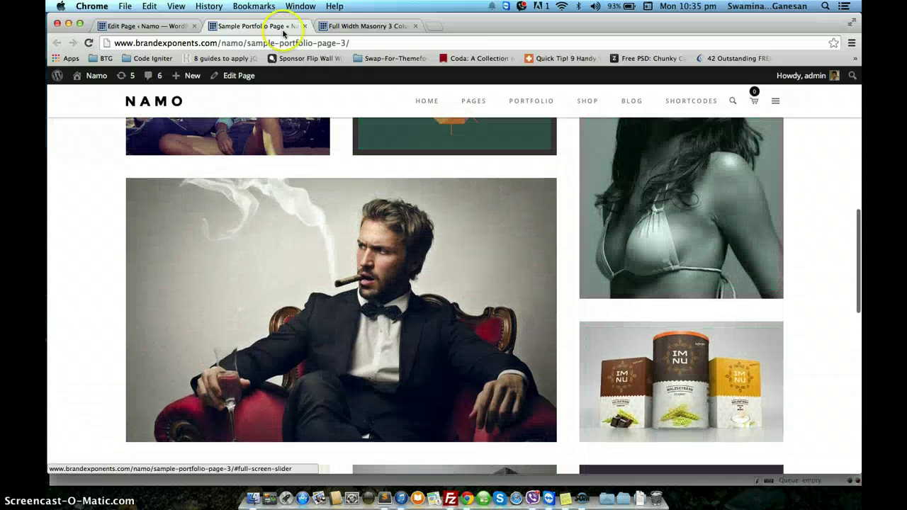
Add a new row below the Portfolio row and insert a Fullwidth Portfolio module
click(152, 26)
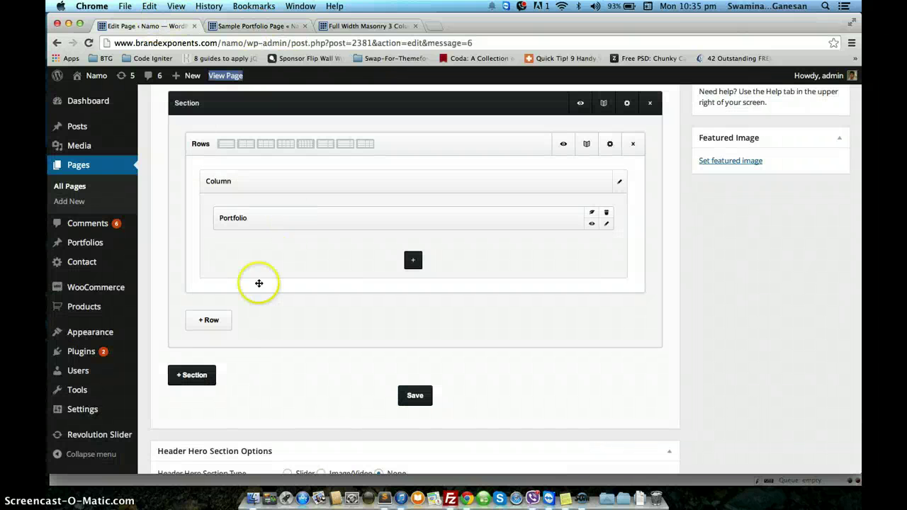
click(206, 326)
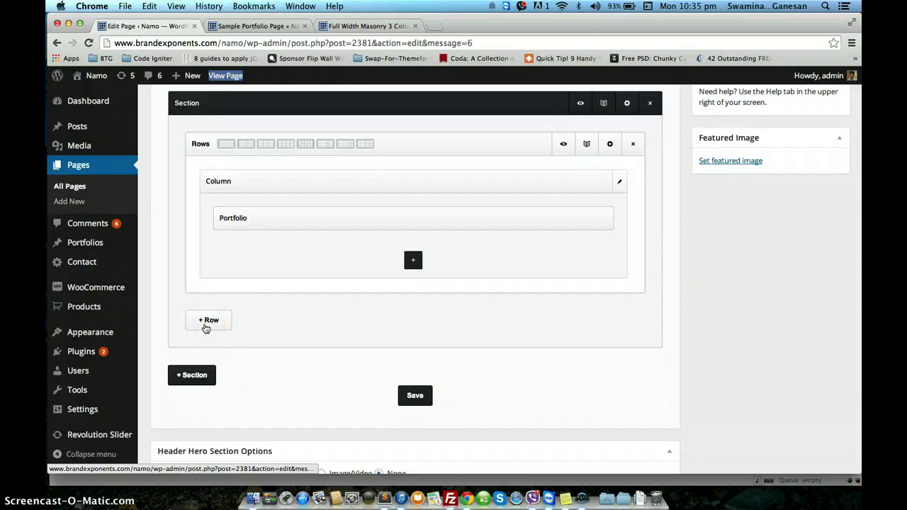
click(205, 326)
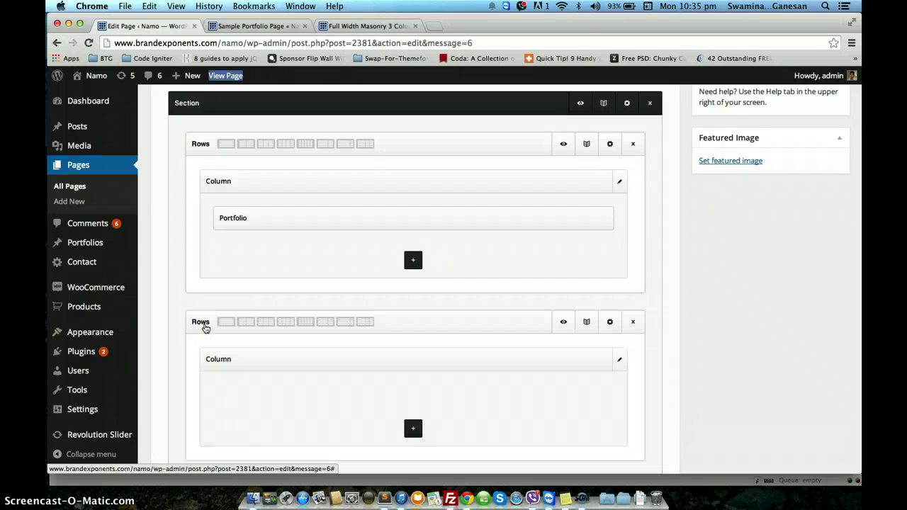
click(412, 428)
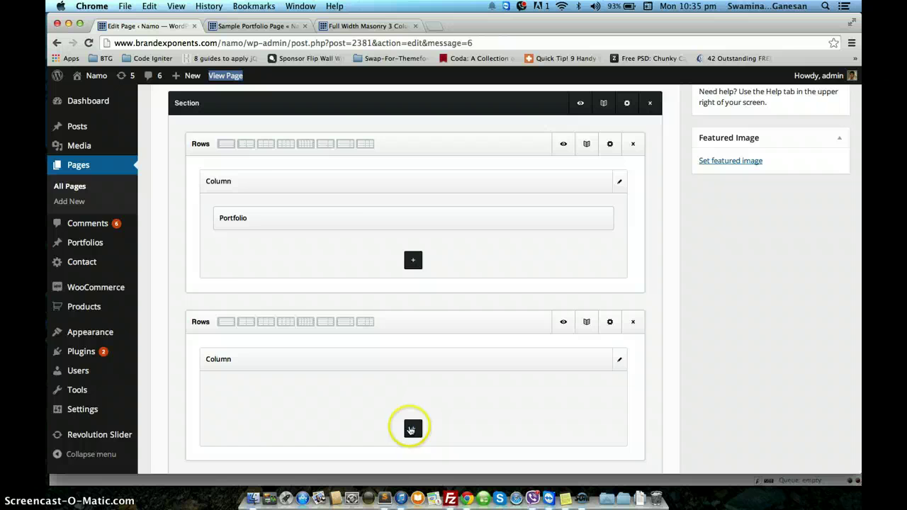
scroll(314, 239, up, 2)
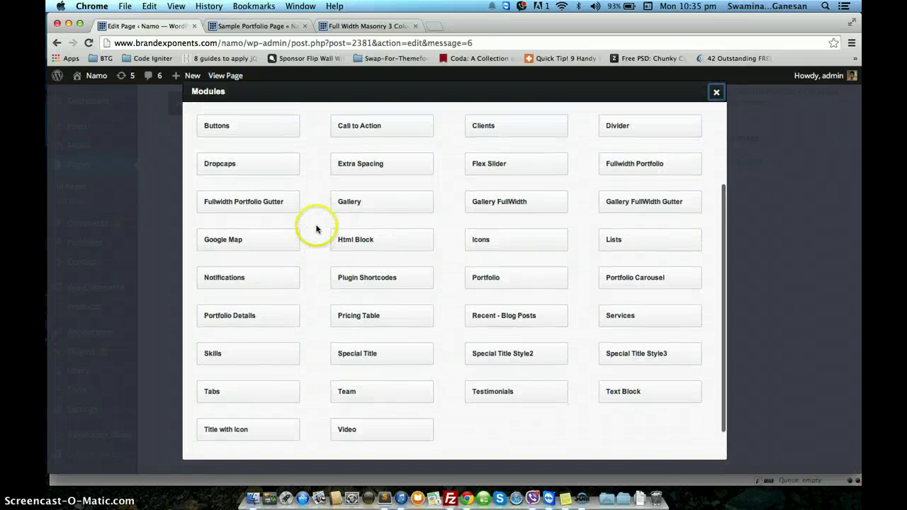
click(620, 169)
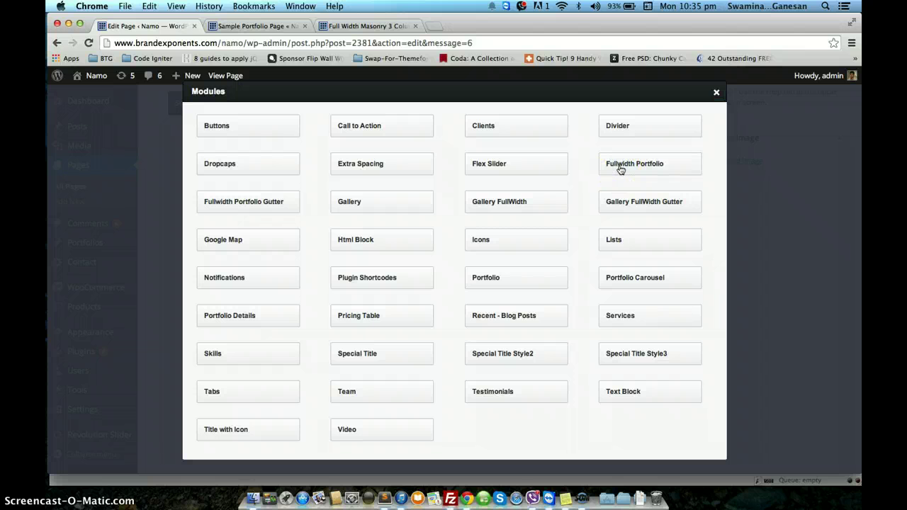
click(528, 222)
Set Filterable Portfolio to No
scroll(528, 219, up, 3)
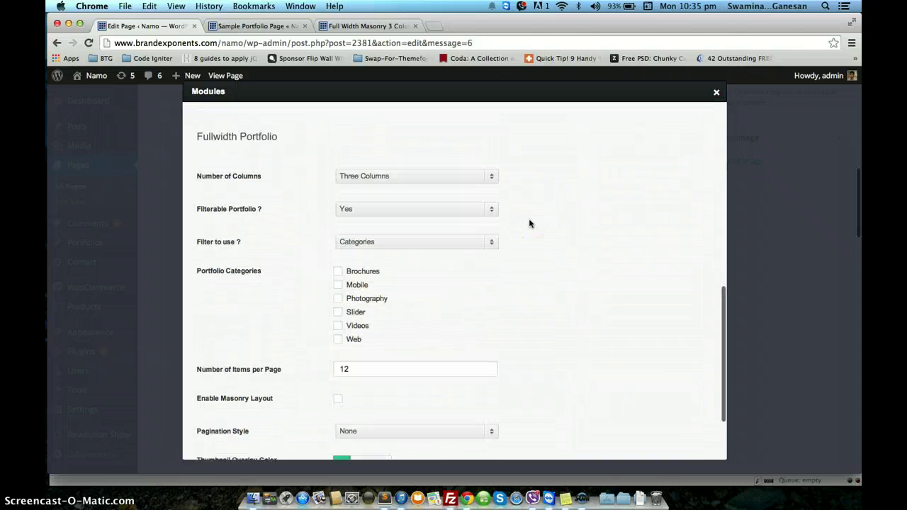
scroll(528, 223, up, 1)
scroll(528, 223, down, 1)
click(287, 185)
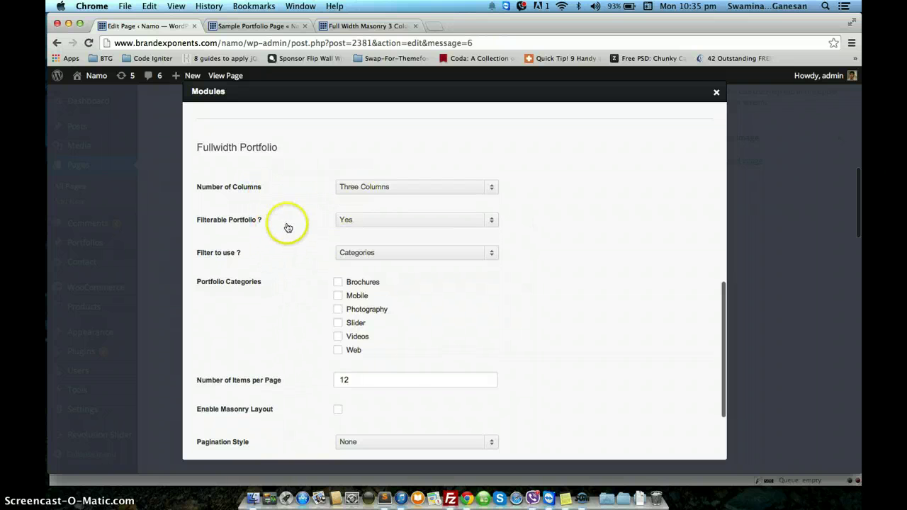
click(345, 223)
click(345, 227)
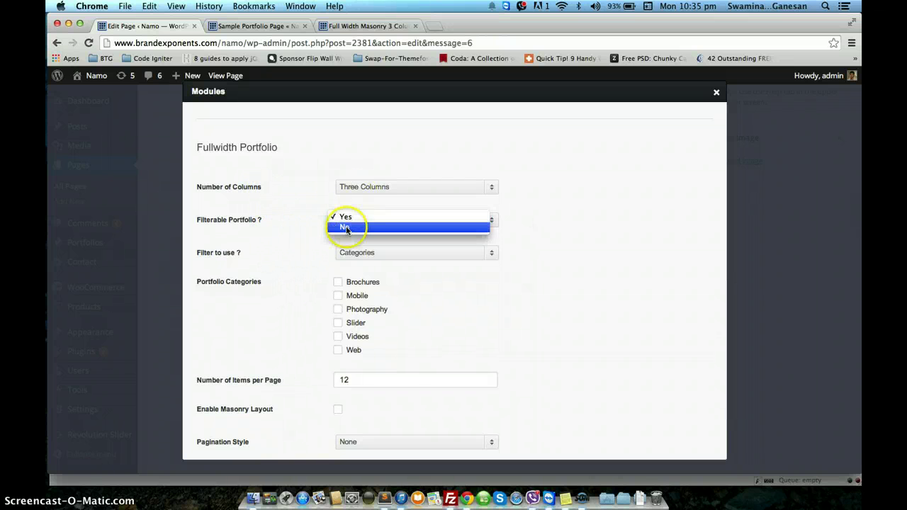
click(318, 222)
Include Photography and Slider items, use Load More pagination, and submit
scroll(318, 224, down, 1)
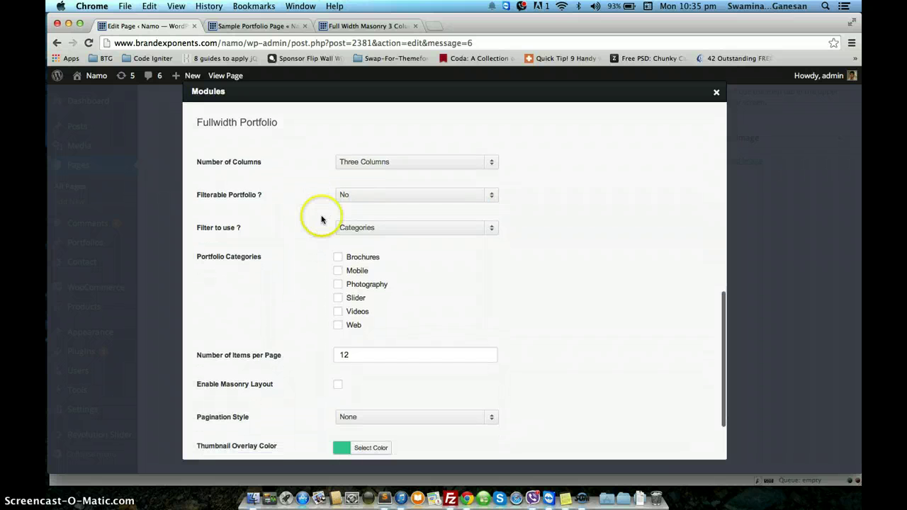
click(338, 284)
click(338, 298)
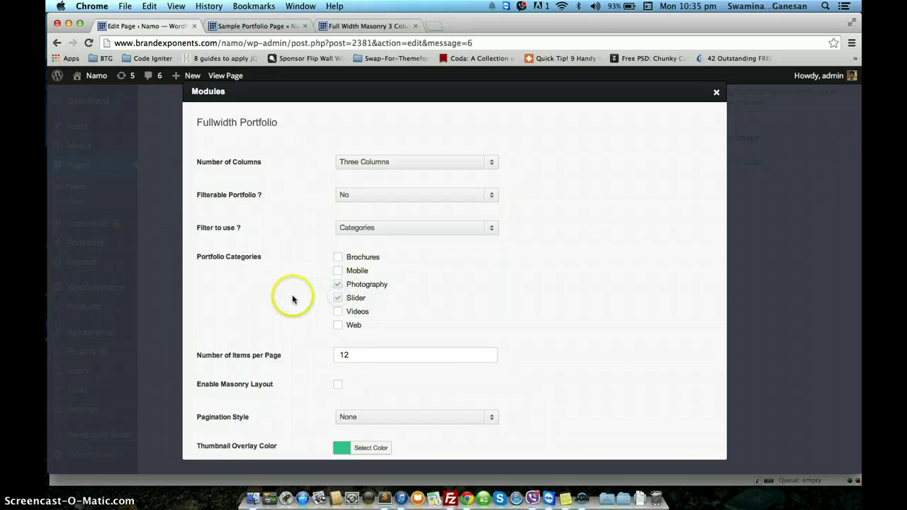
scroll(291, 296, down, 3)
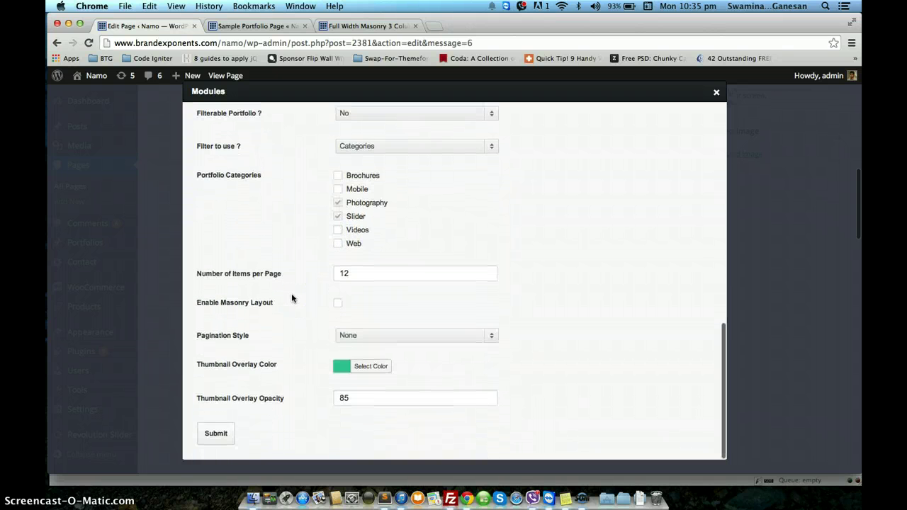
click(354, 338)
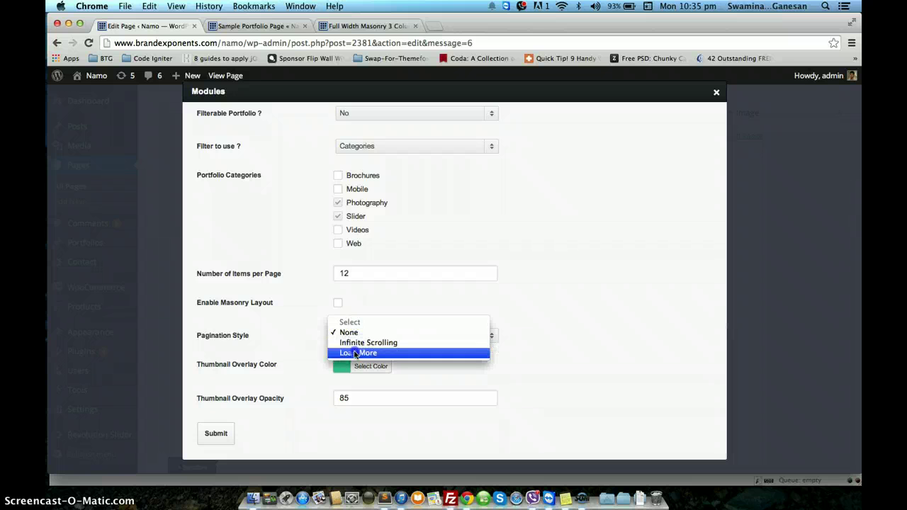
click(355, 352)
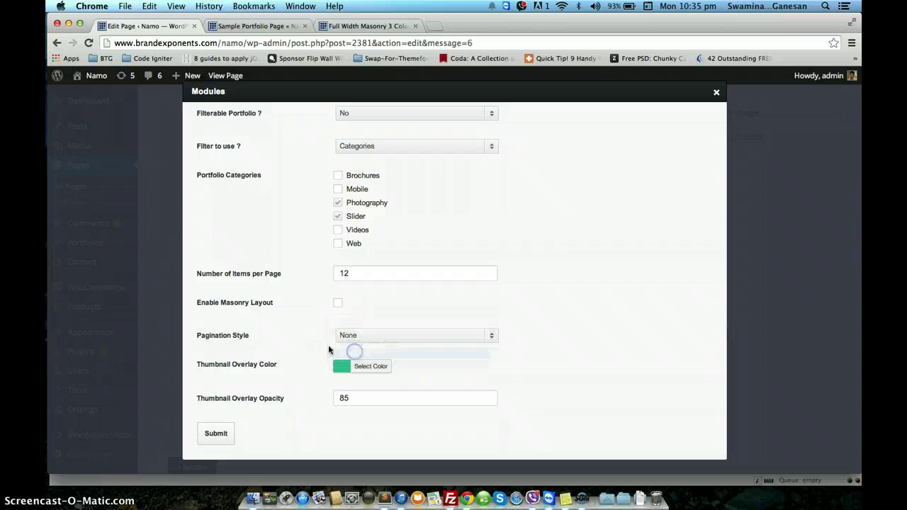
click(216, 435)
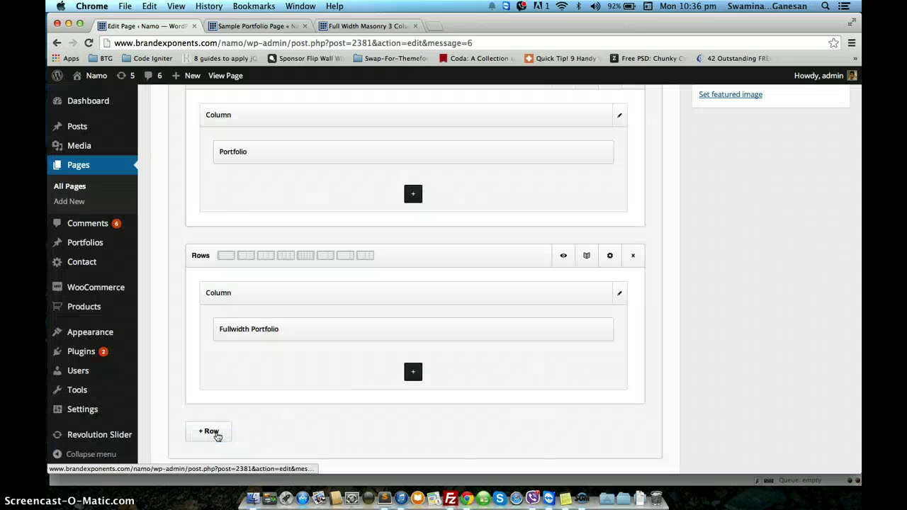
click(240, 26)
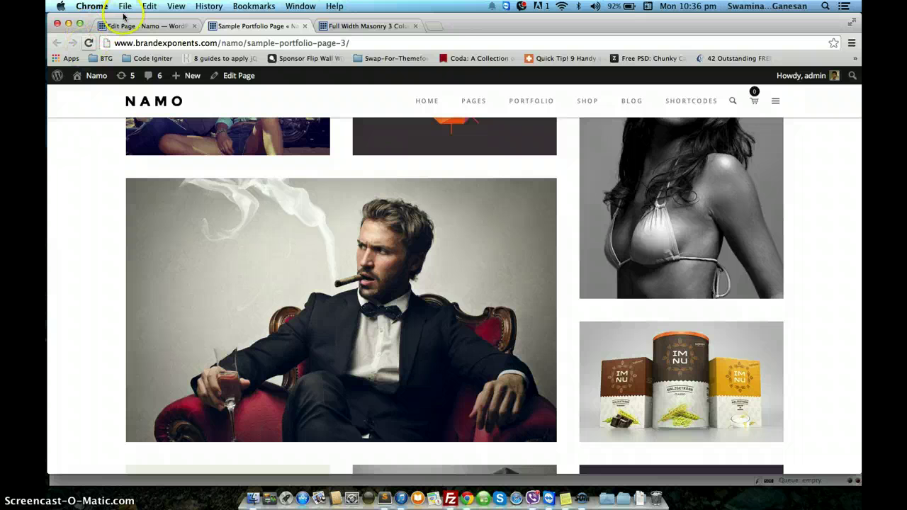
Return to the page editor and scroll to the Portfolio and Fullwidth Portfolio rows
click(109, 26)
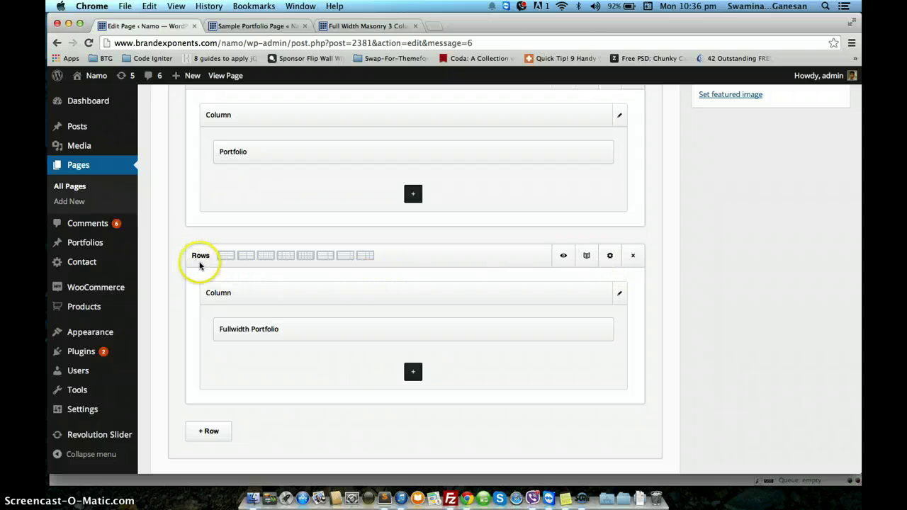
scroll(199, 265, up, 3)
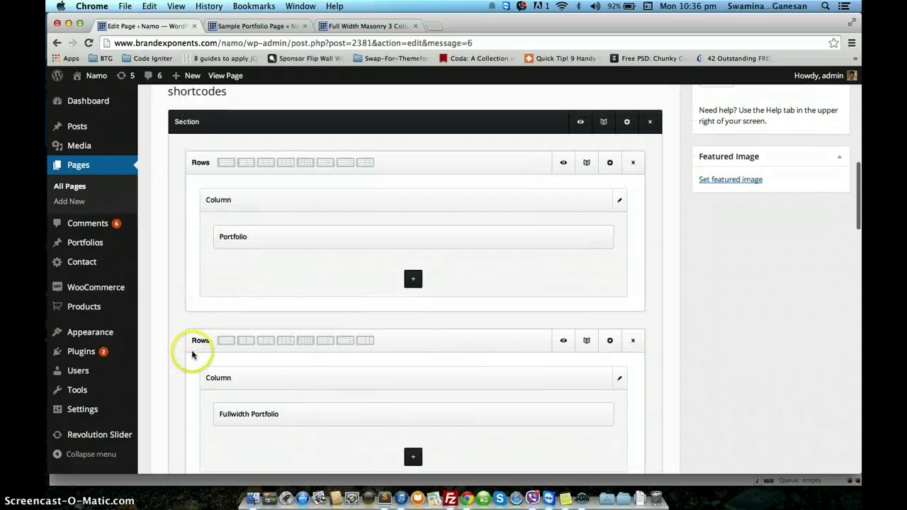
scroll(191, 354, down, 2)
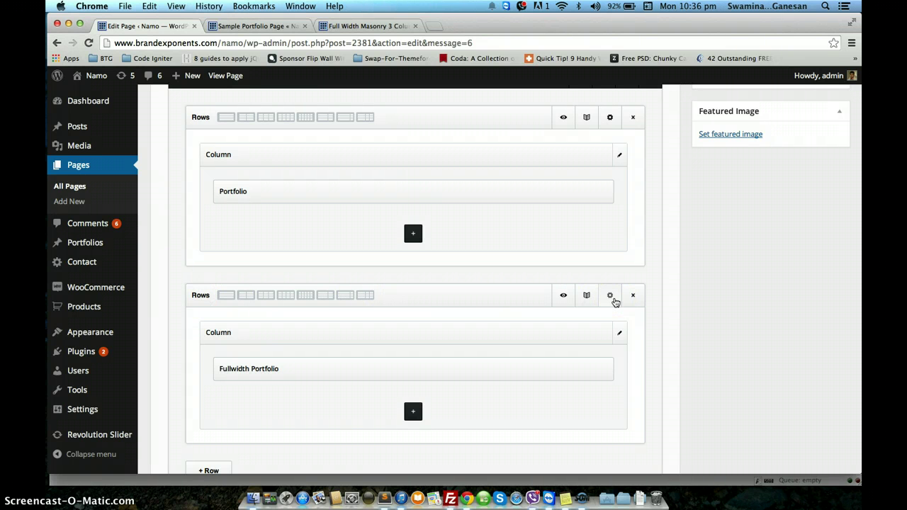
Turn on No Wrap for the Fullwidth Portfolio row, save it, and view the published page
click(612, 298)
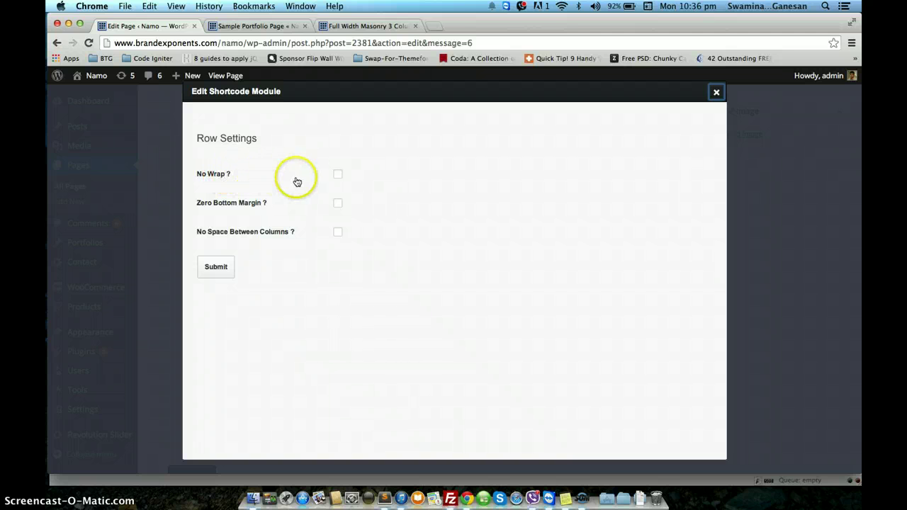
click(339, 178)
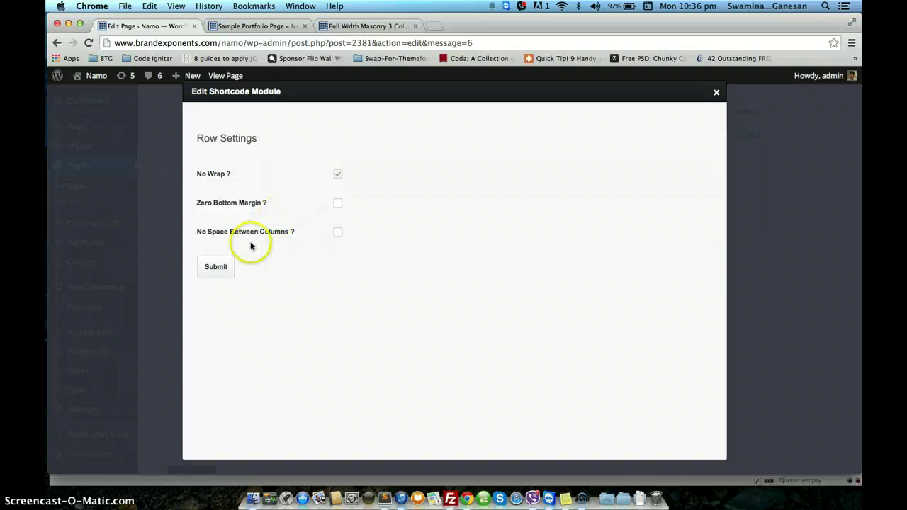
click(221, 272)
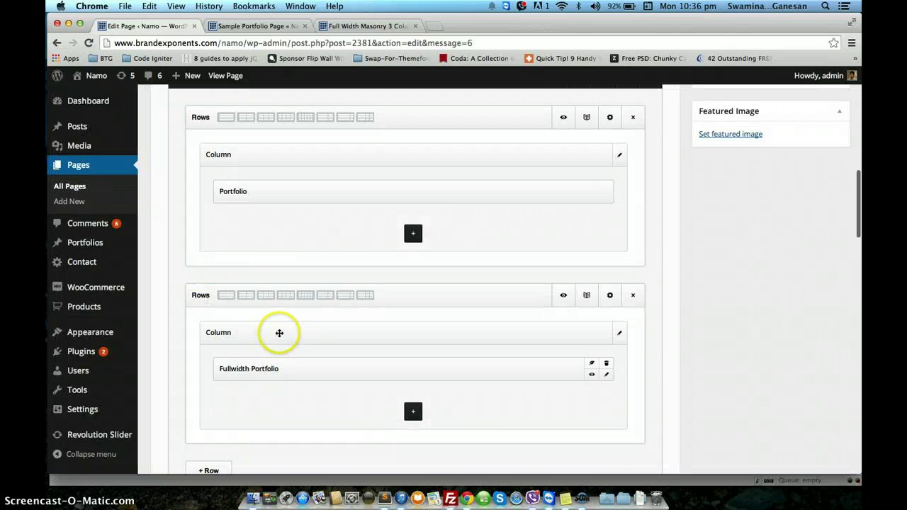
scroll(279, 333, down, 2)
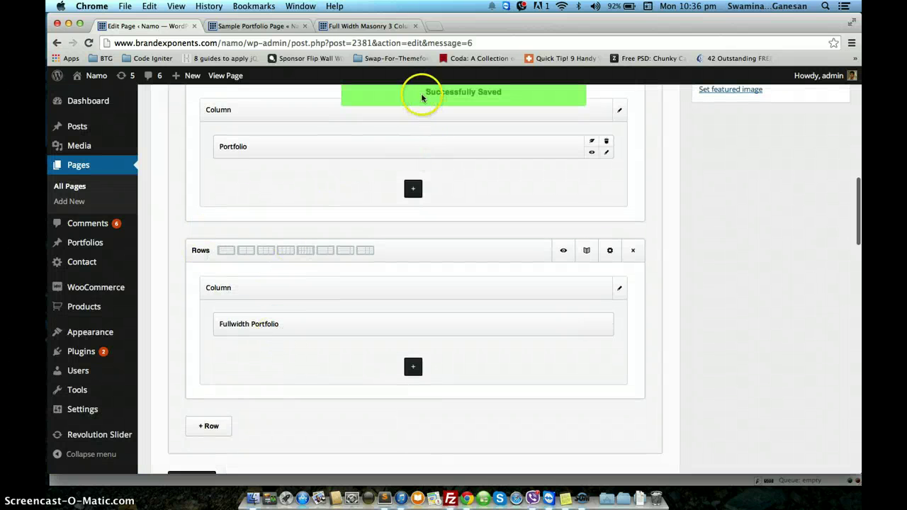
click(256, 26)
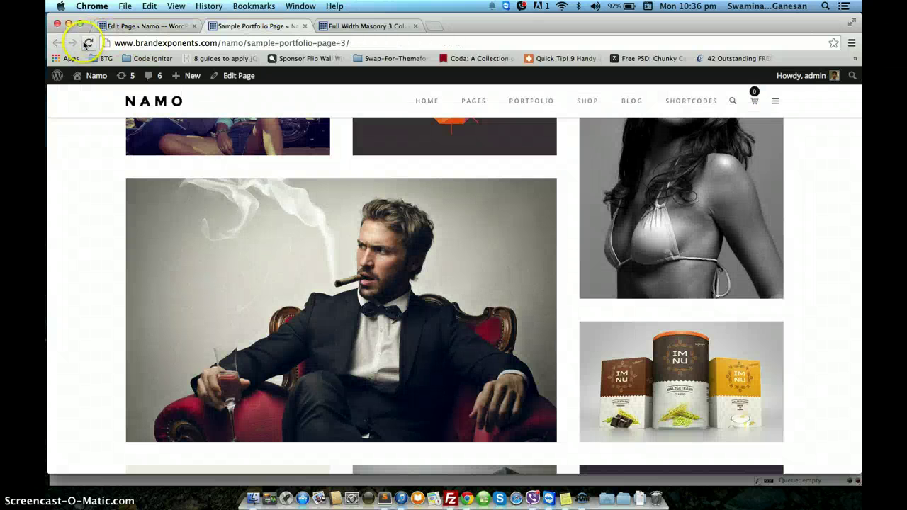
click(84, 43)
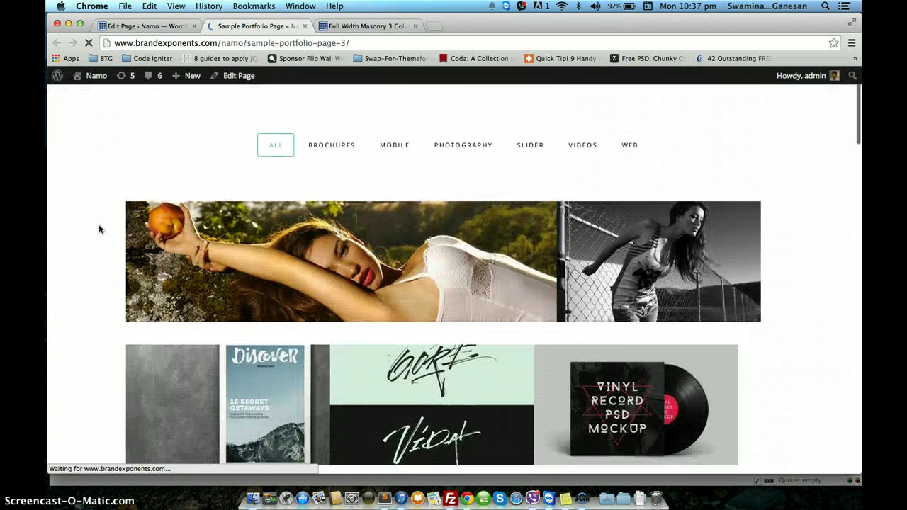
scroll(98, 223, down, 10)
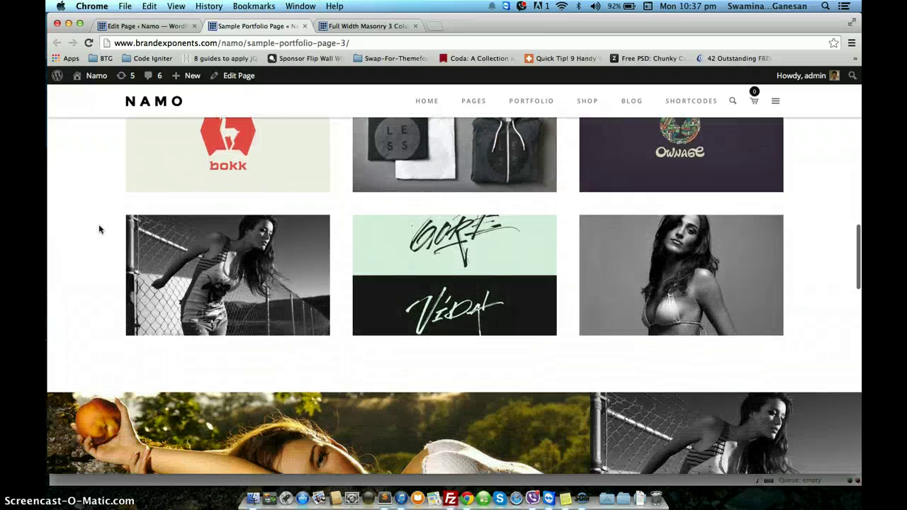
scroll(97, 381, down, 2)
scroll(96, 379, down, 2)
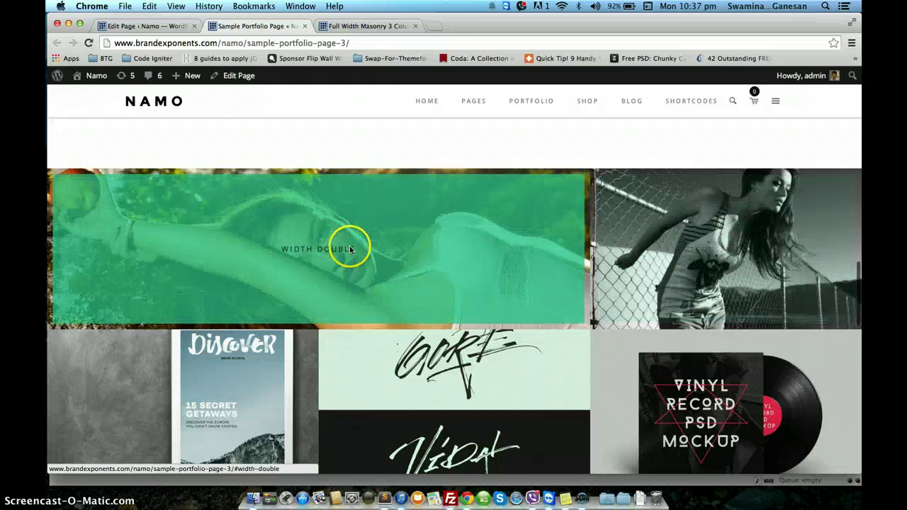
scroll(351, 247, down, 3)
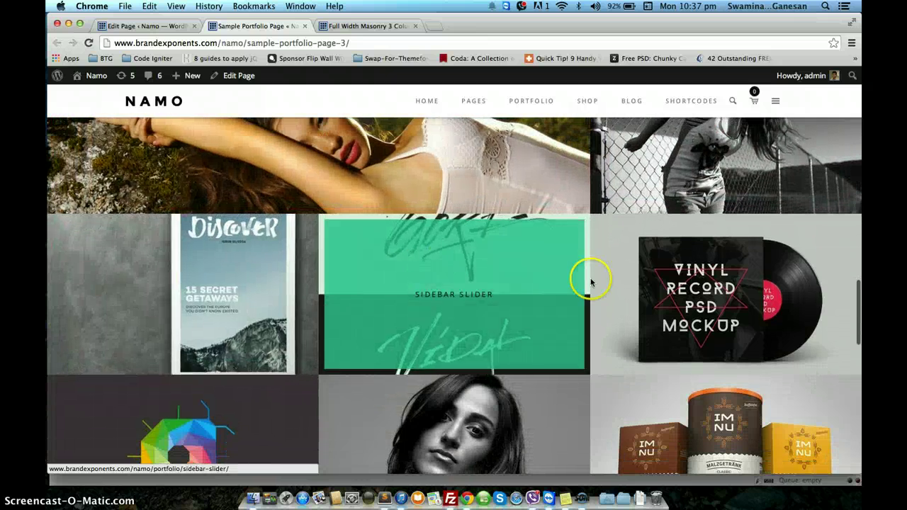
scroll(623, 283, down, 5)
scroll(622, 282, down, 10)
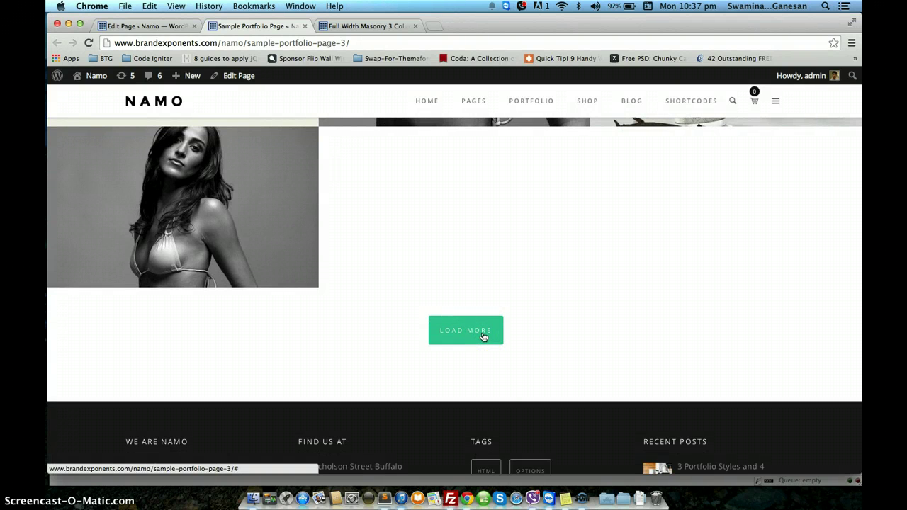
scroll(496, 280, down, 3)
scroll(500, 273, up, 7)
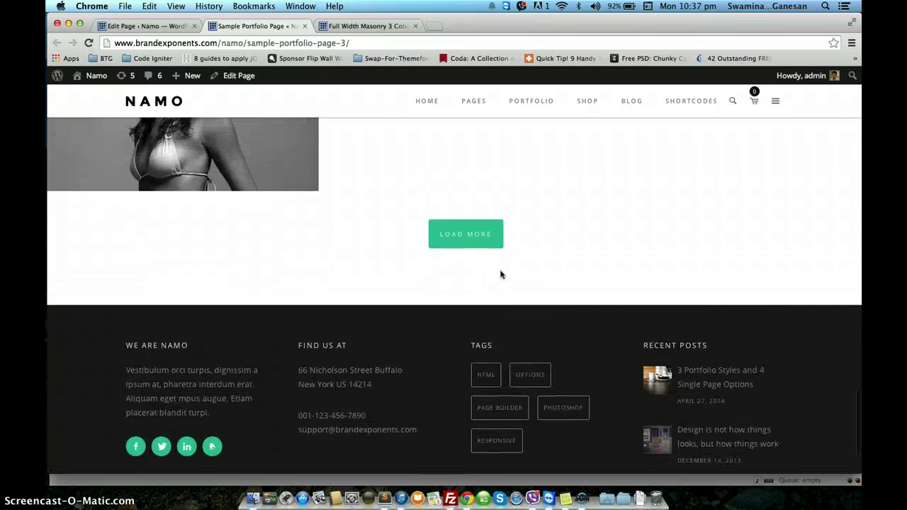
scroll(500, 274, up, 6)
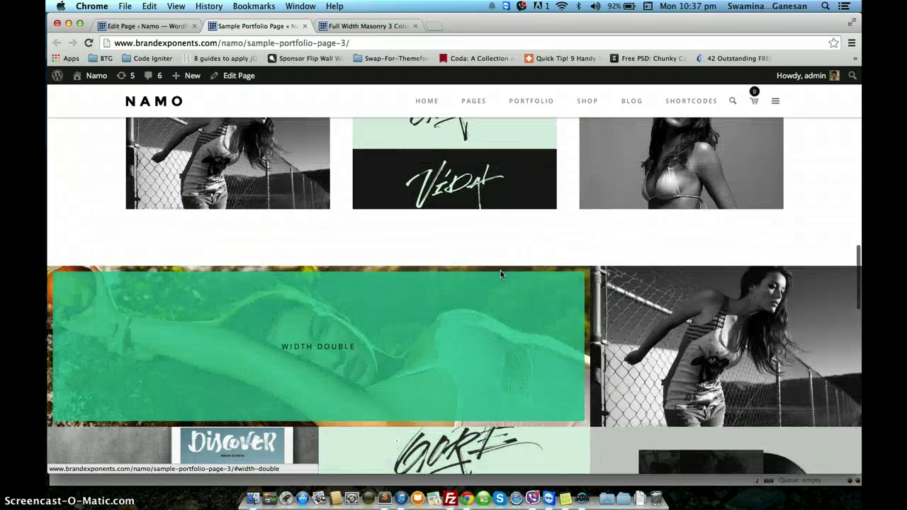
scroll(500, 274, down, 6)
scroll(500, 273, up, 4)
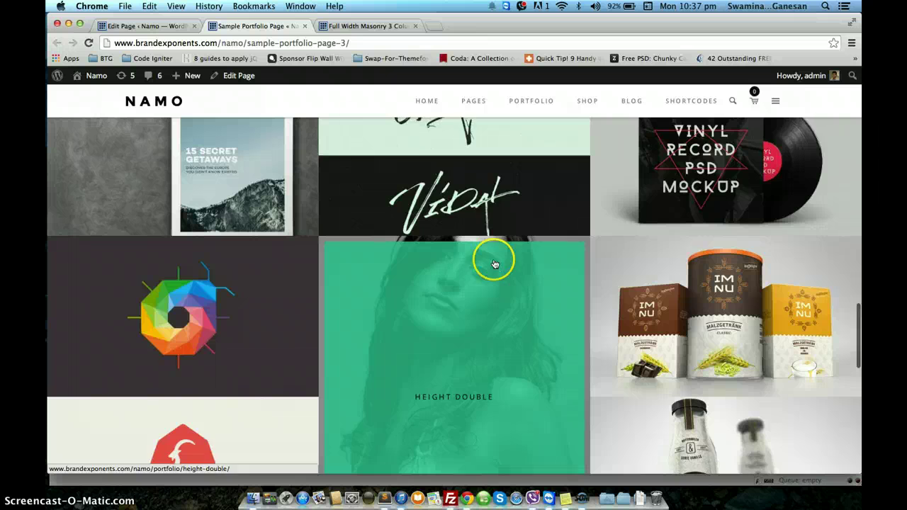
Add a new empty row below the Fullwidth Portfolio row and confirm its settings
click(147, 27)
scroll(297, 233, down, 4)
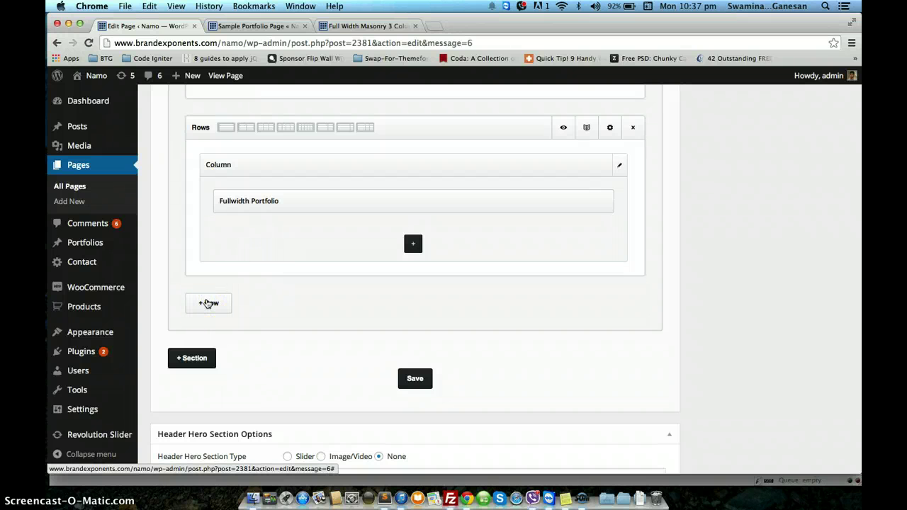
click(208, 303)
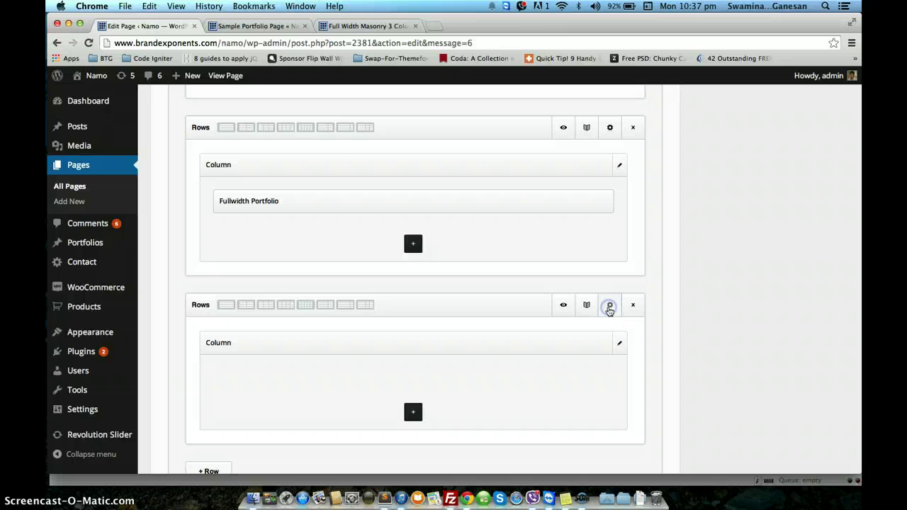
click(609, 307)
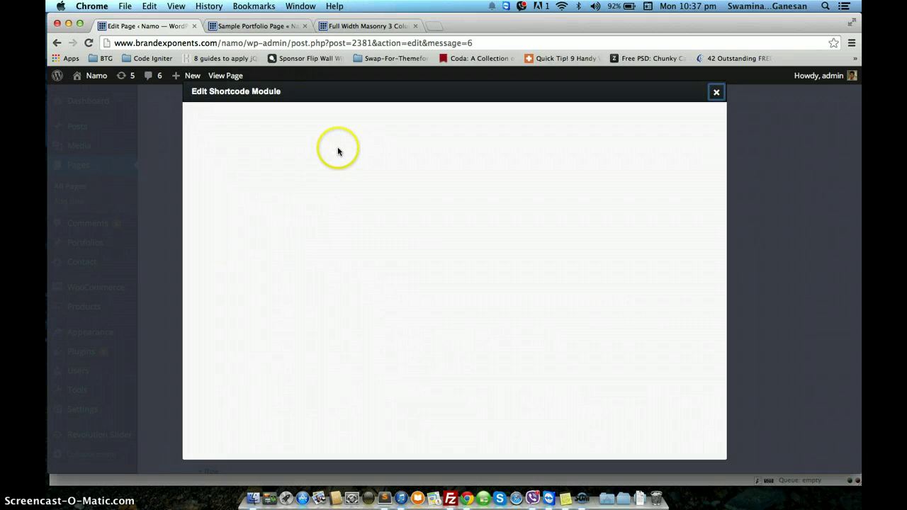
click(223, 269)
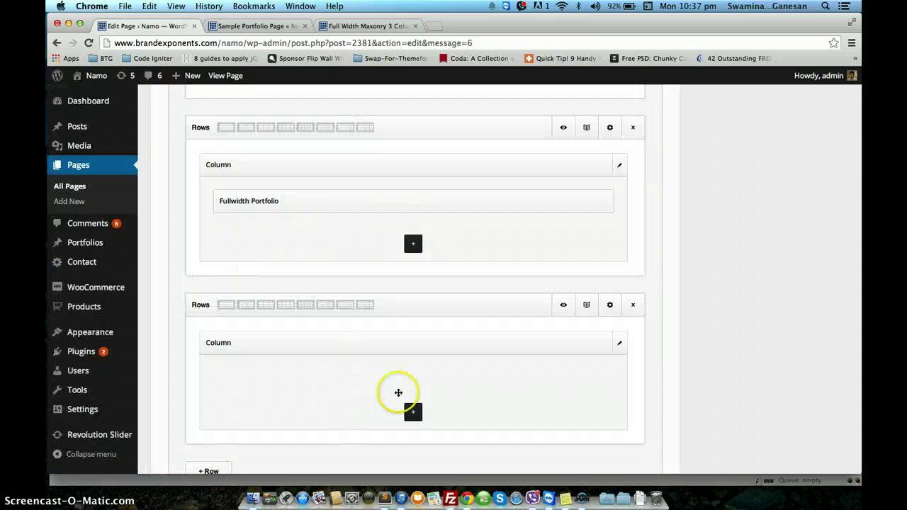
Insert a Fullwidth Portfolio Gutter module showing 20 items with Load More pagination
click(413, 411)
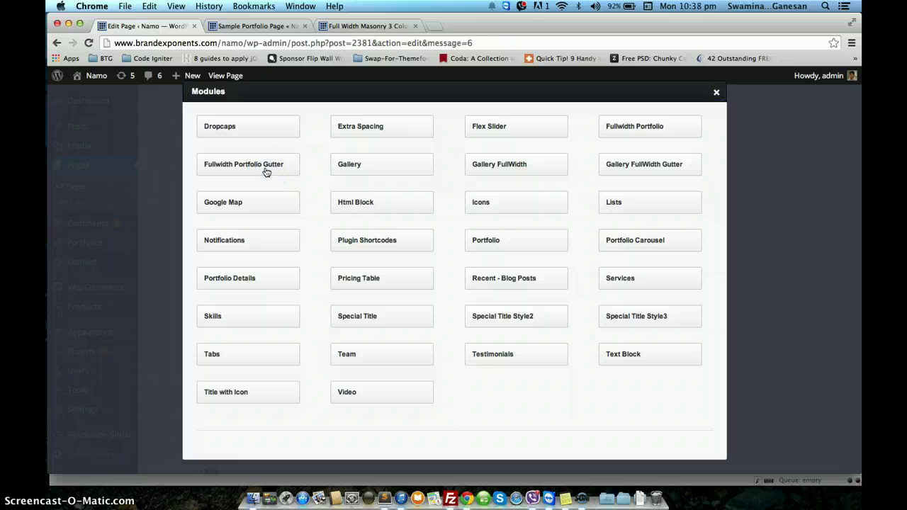
scroll(266, 172, down, 10)
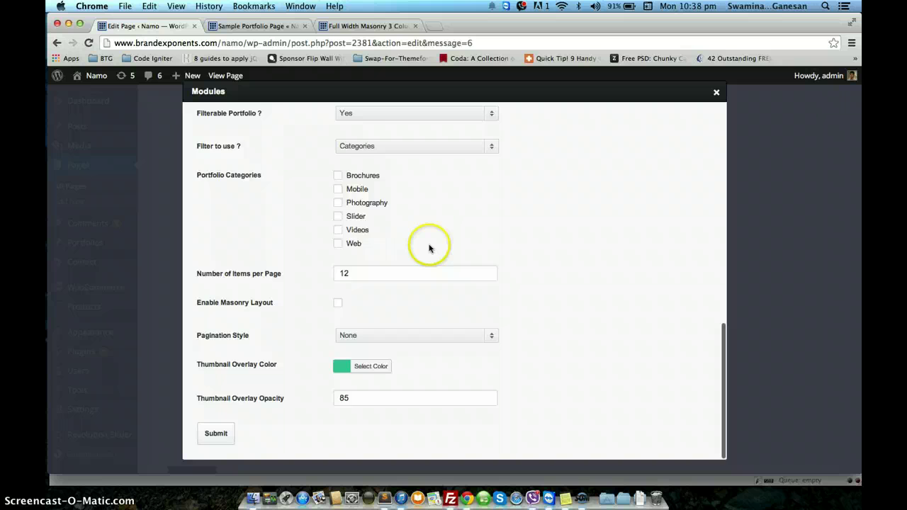
scroll(425, 248, up, 2)
scroll(400, 325, down, 1)
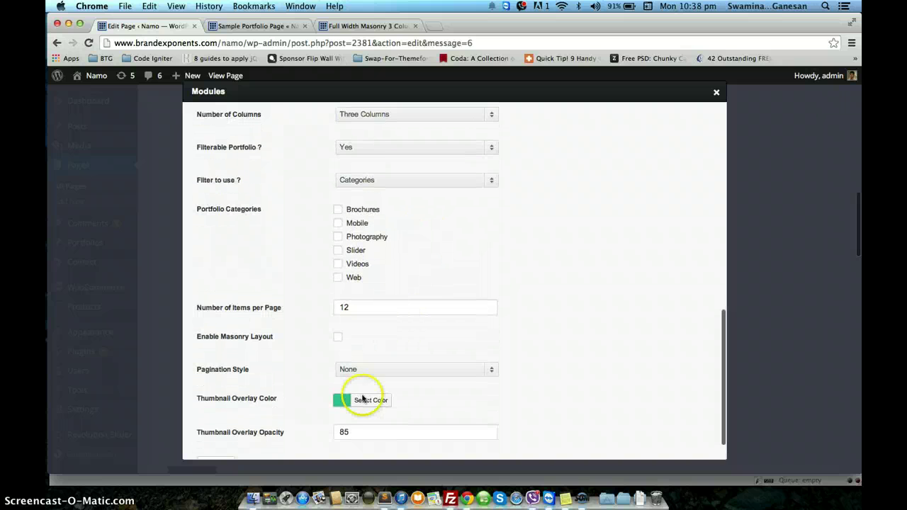
click(348, 372)
click(345, 383)
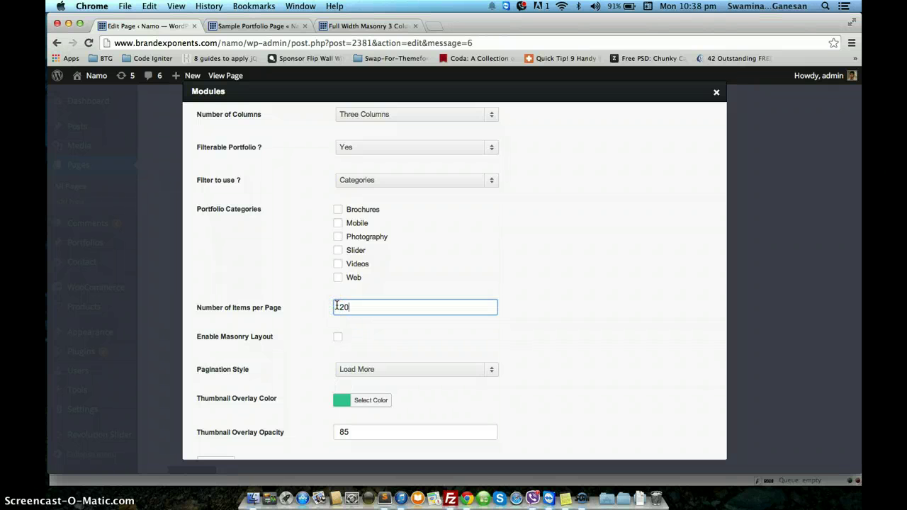
scroll(376, 350, down, 1)
scroll(377, 350, up, 4)
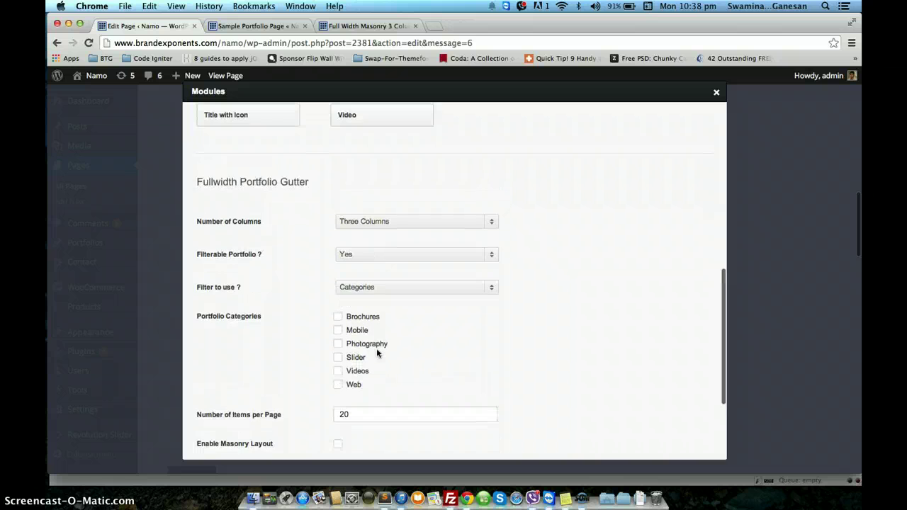
scroll(310, 250, down, 5)
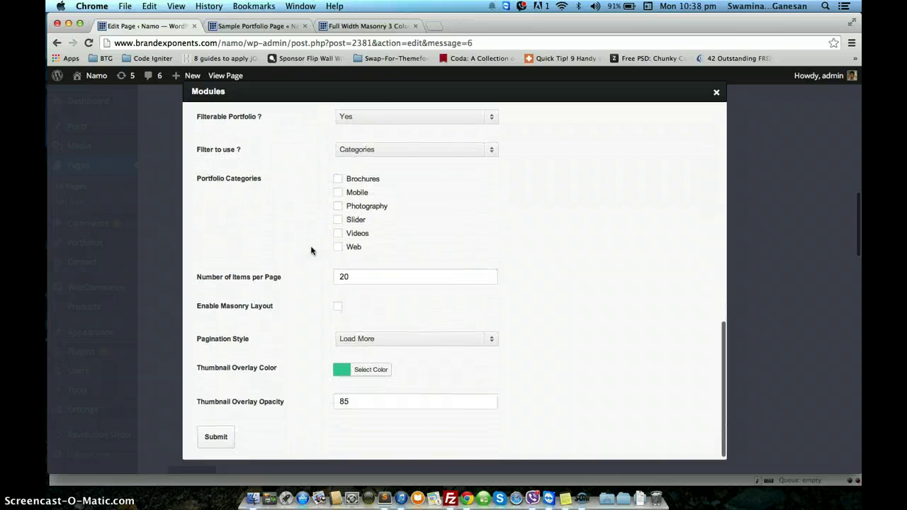
click(216, 434)
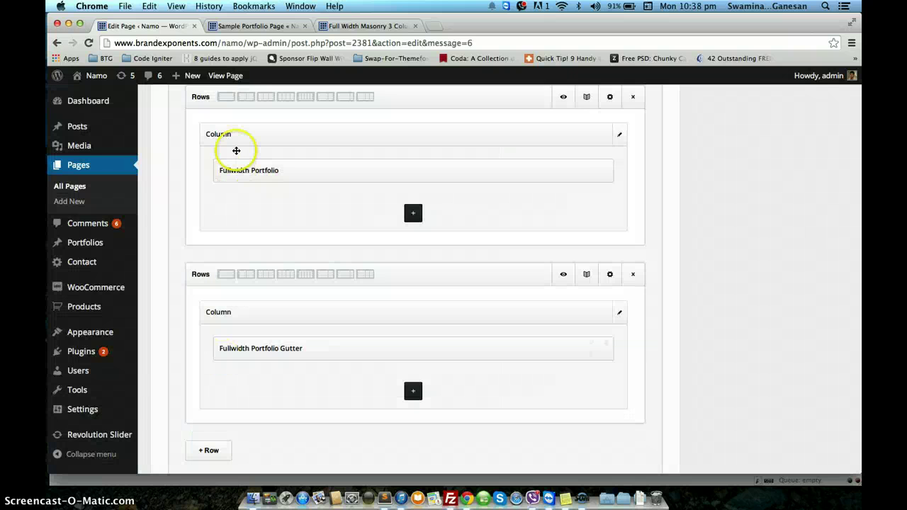
click(232, 26)
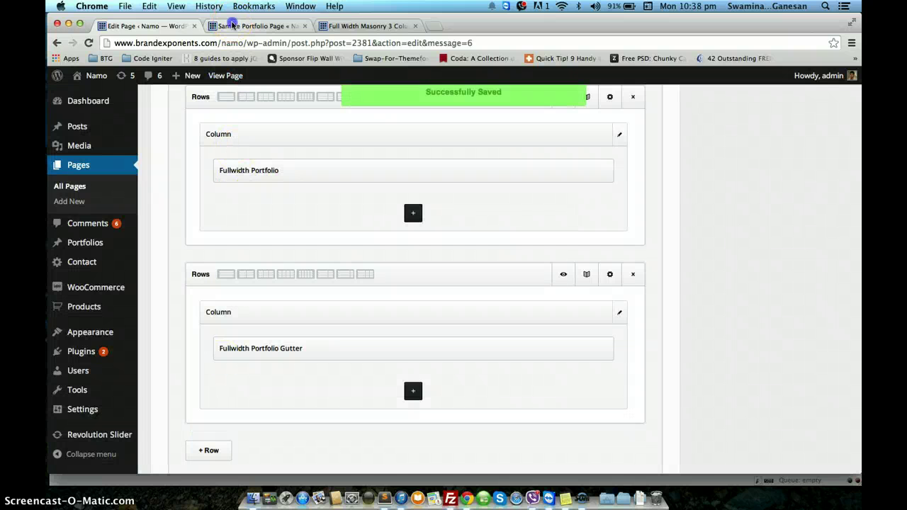
click(88, 44)
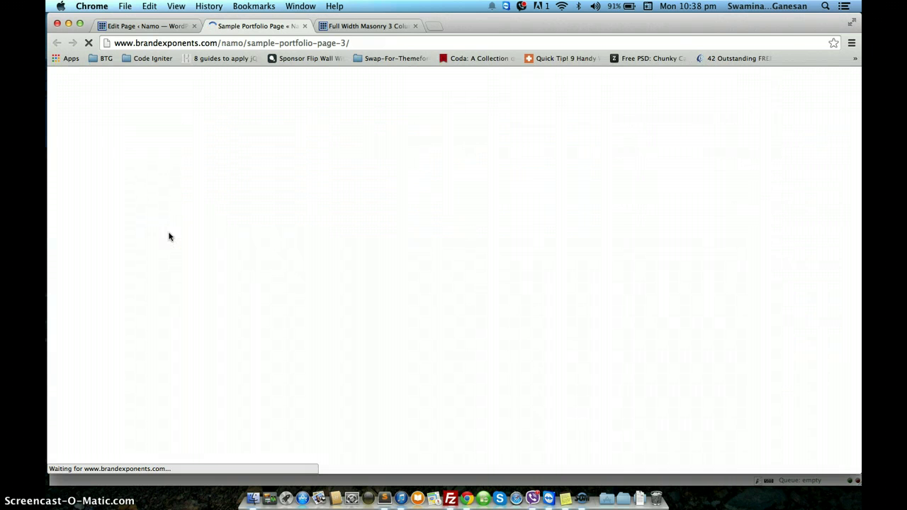
scroll(168, 235, down, 10)
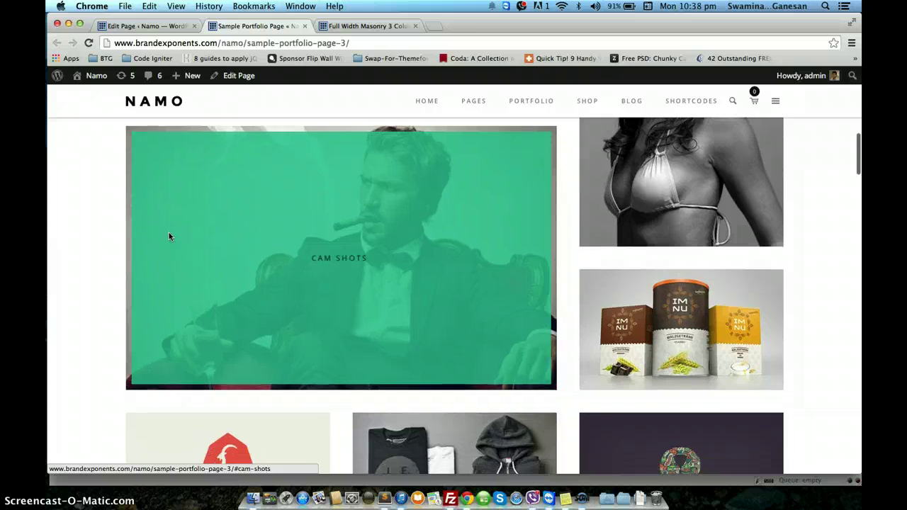
scroll(169, 236, down, 8)
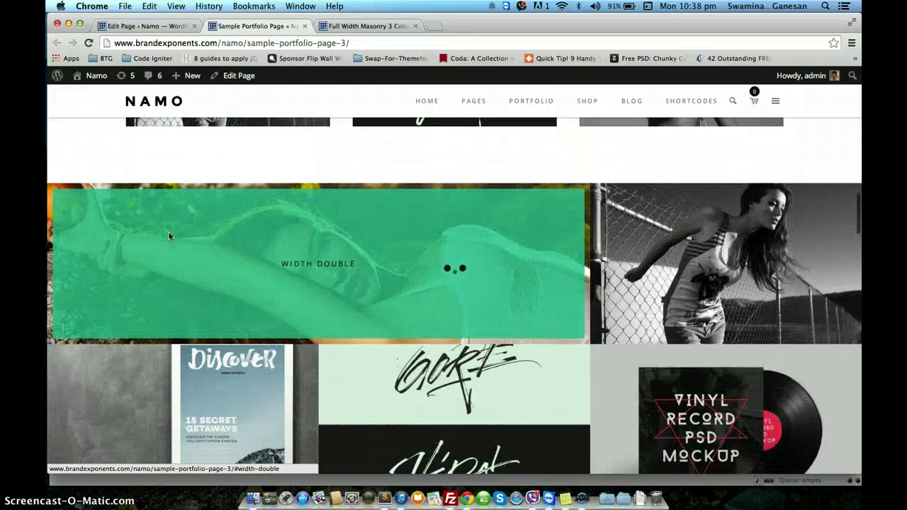
click(225, 258)
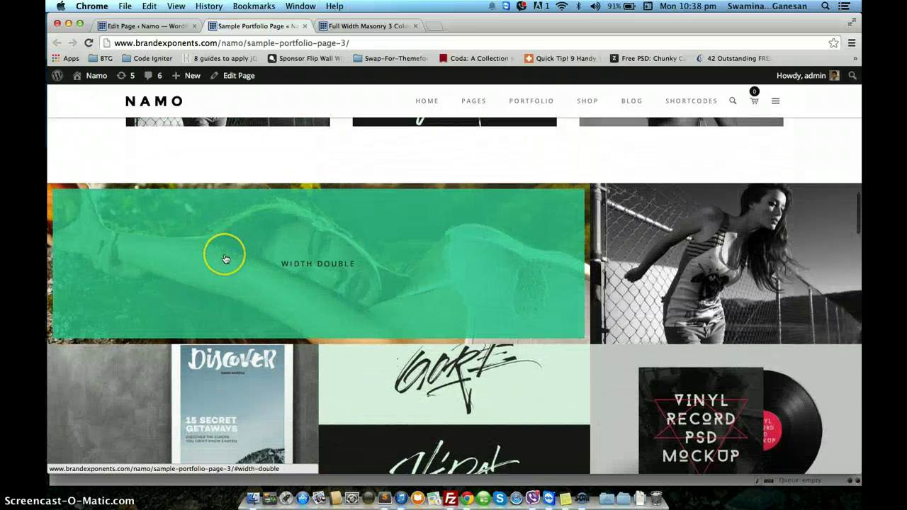
scroll(224, 259, down, 10)
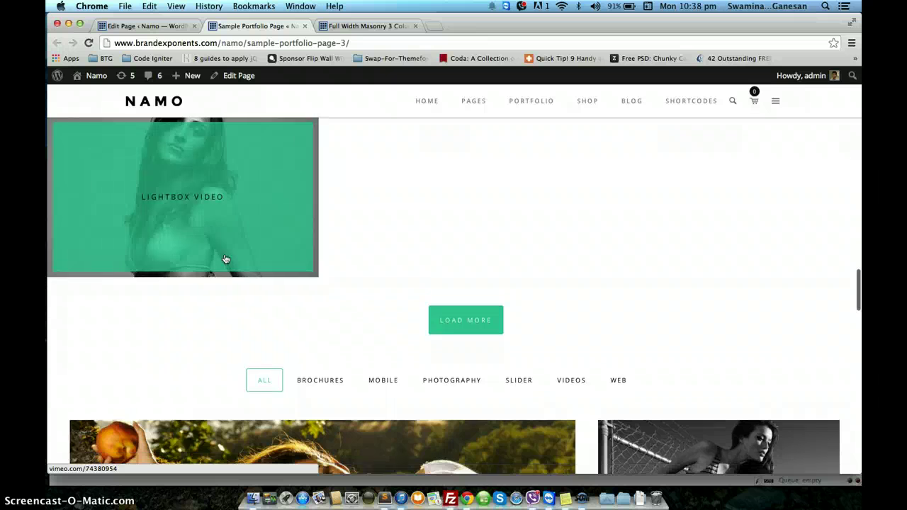
scroll(224, 258, down, 5)
click(178, 260)
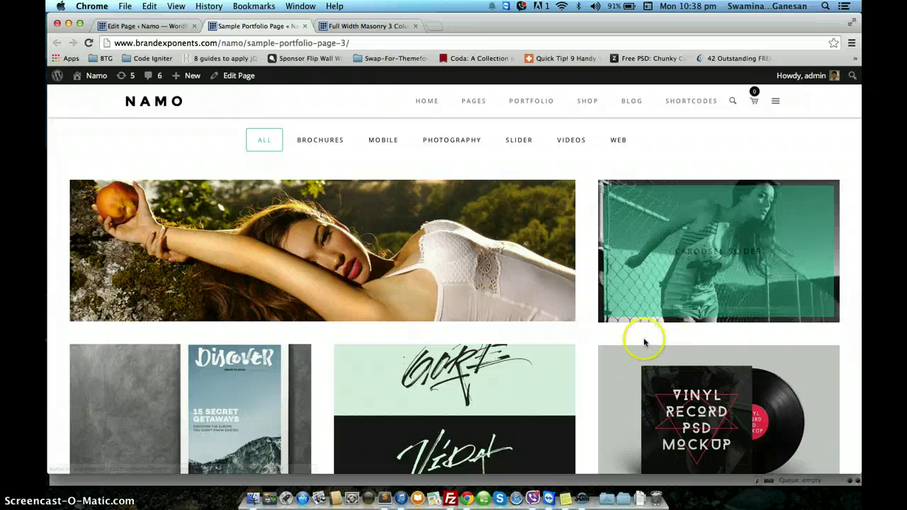
scroll(514, 333, down, 10)
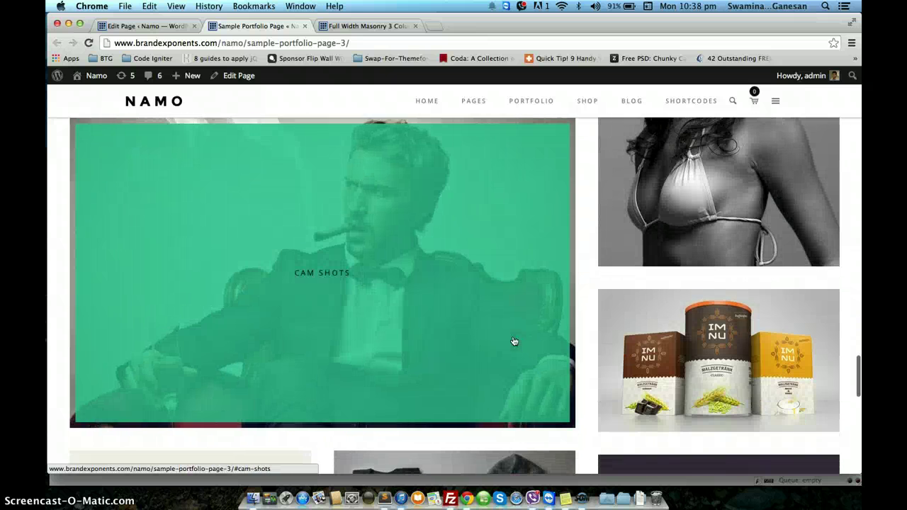
scroll(515, 342, down, 10)
click(459, 357)
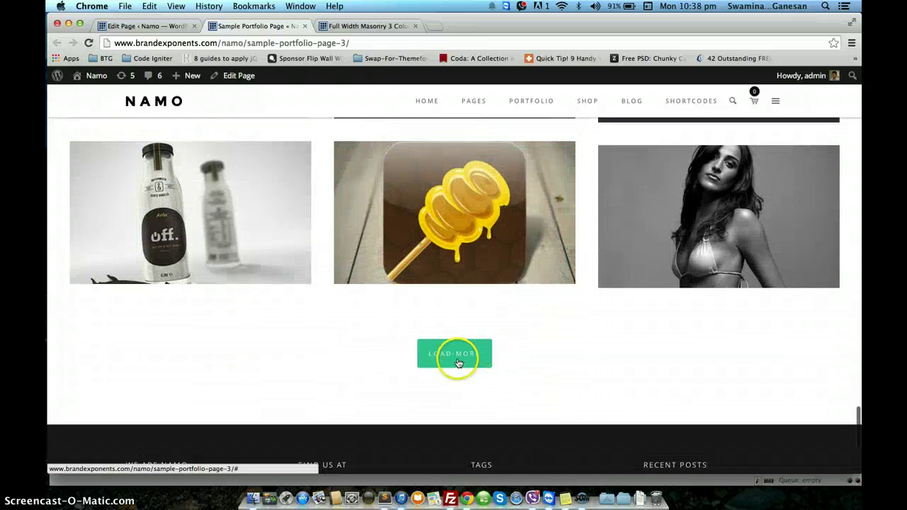
scroll(458, 362, down, 4)
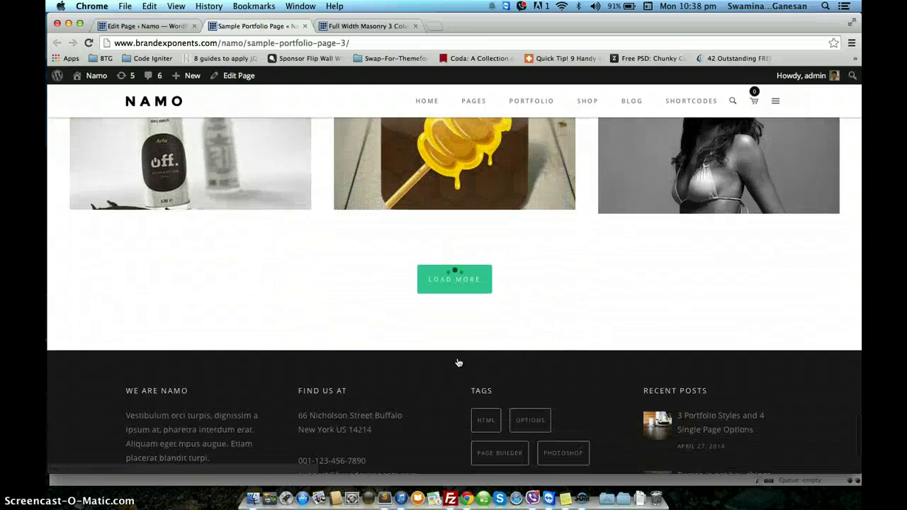
scroll(458, 362, up, 4)
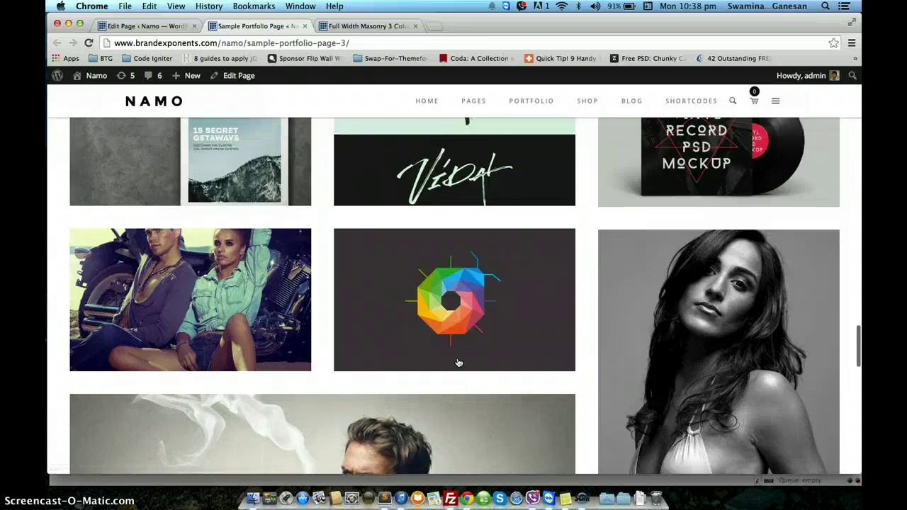
scroll(458, 362, up, 8)
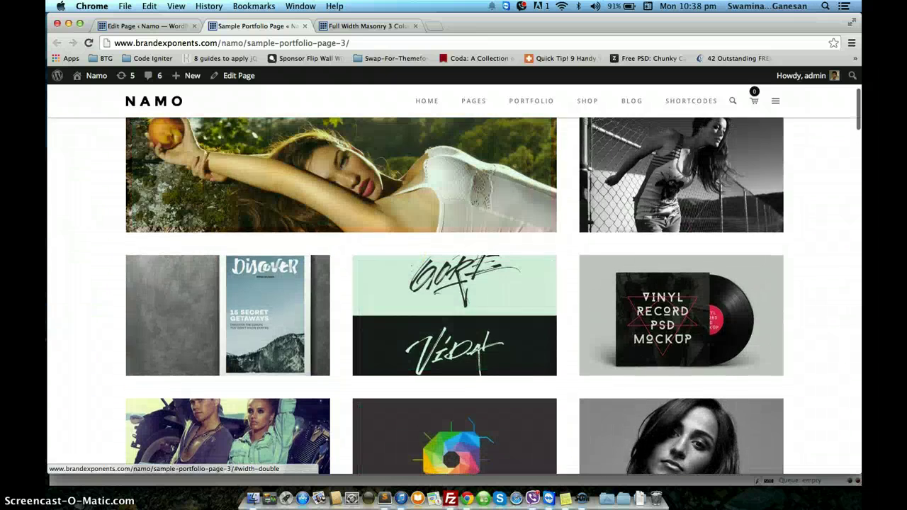
click(147, 26)
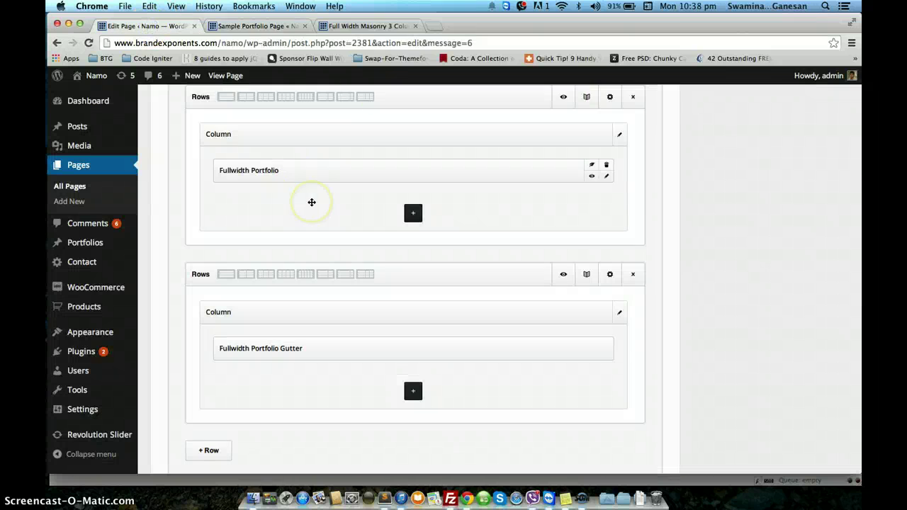
scroll(312, 203, down, 1)
scroll(312, 203, up, 5)
scroll(312, 202, up, 1)
click(413, 345)
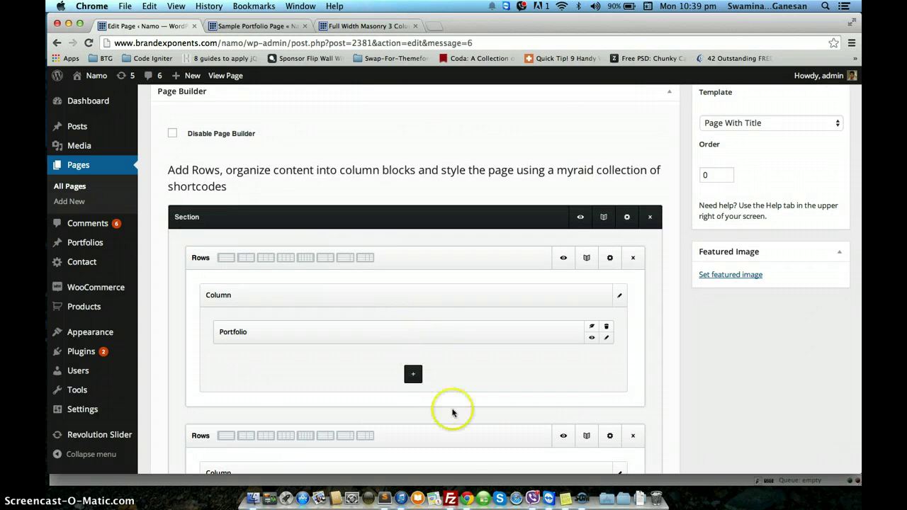